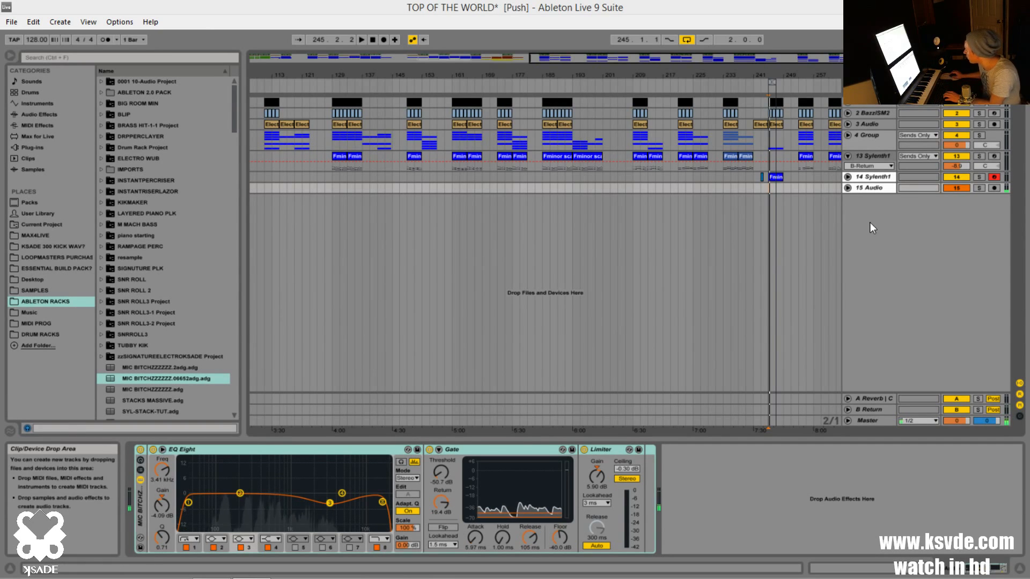
Step: Expand track 14 in the arrangement and open its Sylenth1 plugin editor
{"action": "left_click", "coordinate": [873, 178]}
{"action": "left_click", "coordinate": [847, 177]}
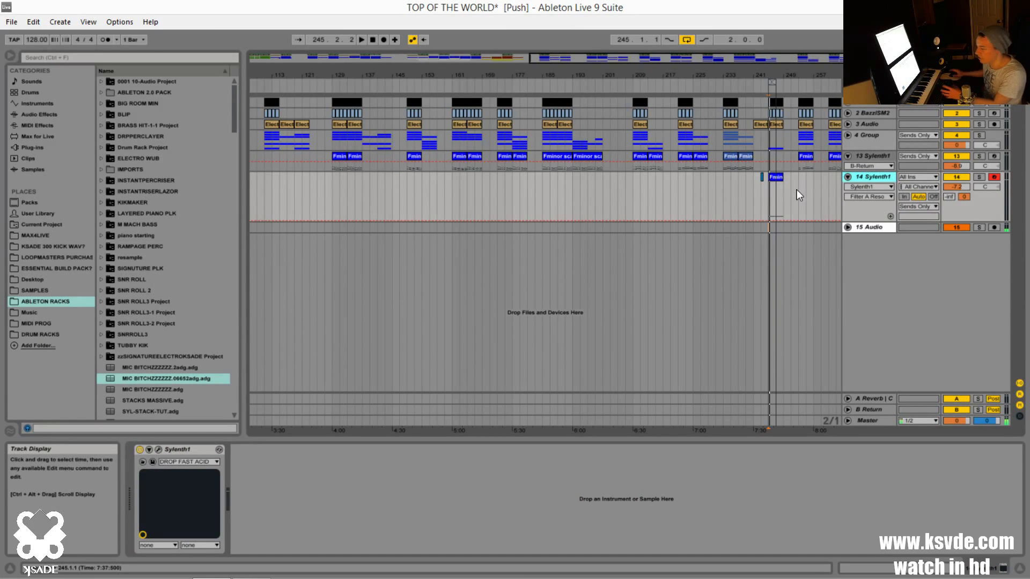
{"action": "left_click", "coordinate": [157, 450]}
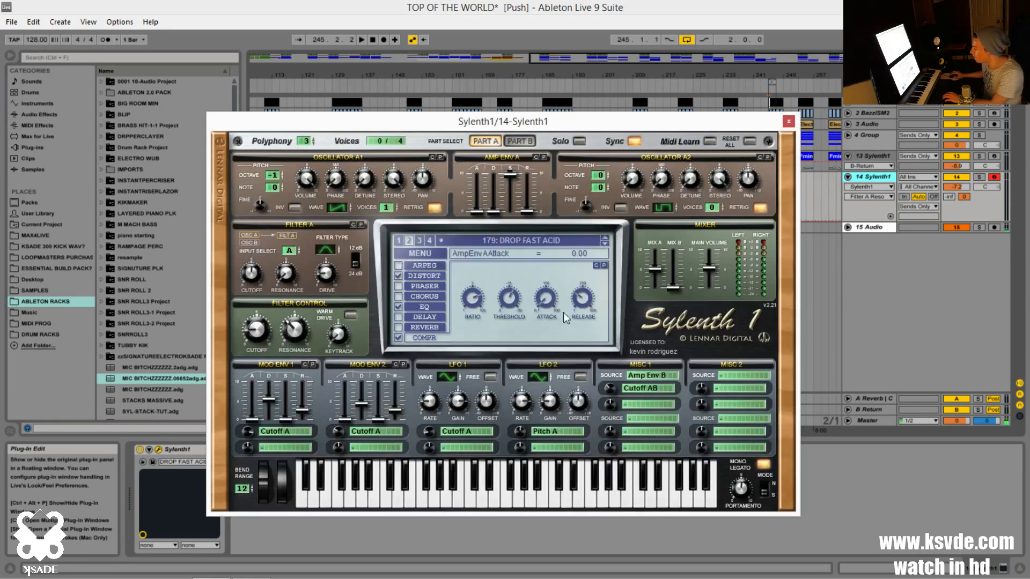
Step: Audition the acid presets between ACID DOWNWARD and HOW MUCH ACID CAN U HAVE during playback, returning to DROP FAST ACID
{"action": "left_click", "coordinate": [604, 240]}
{"action": "left_click", "coordinate": [606, 242]}
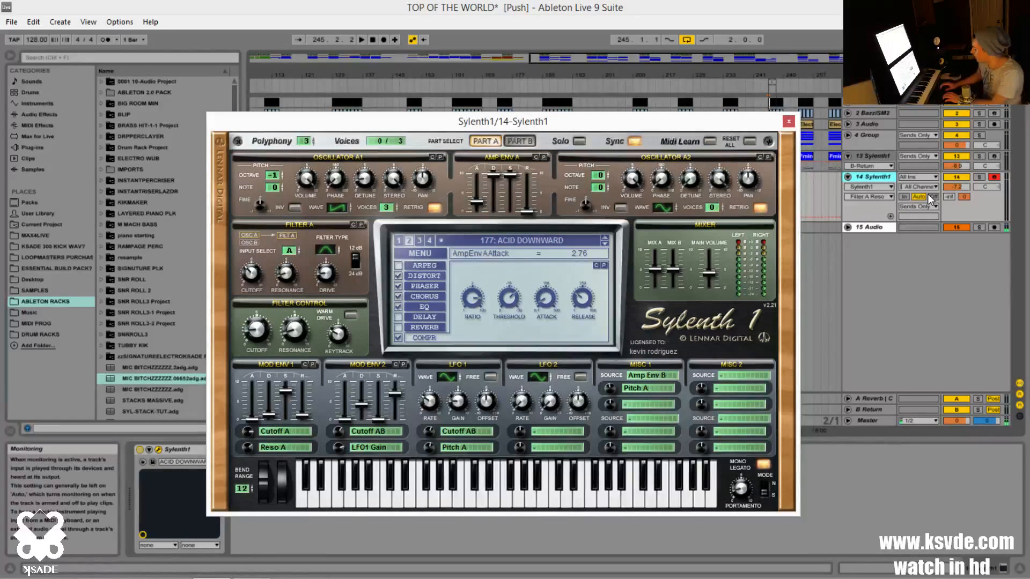
{"action": "key", "text": "space"}
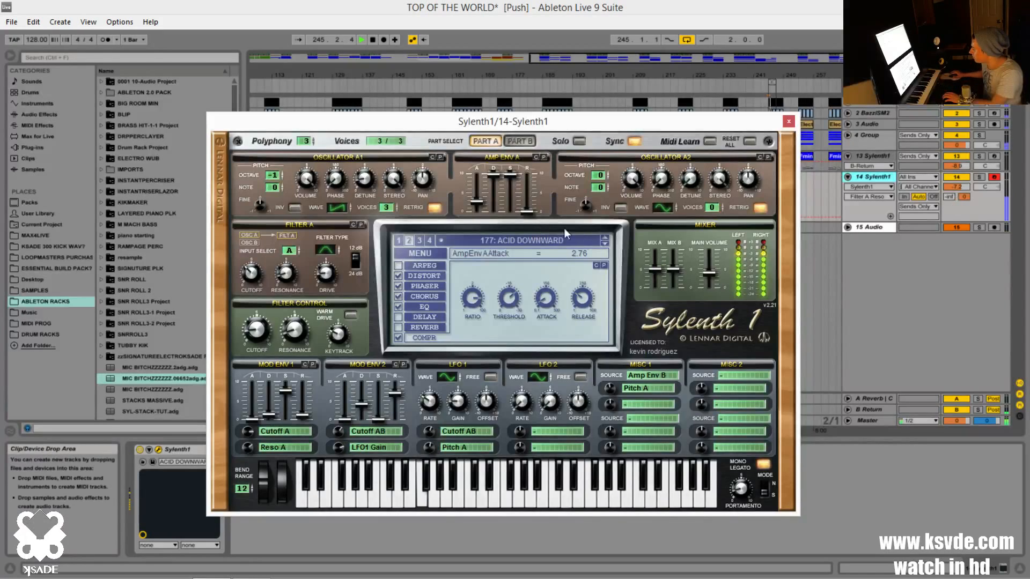
{"action": "left_click", "coordinate": [605, 245]}
{"action": "left_click", "coordinate": [605, 246]}
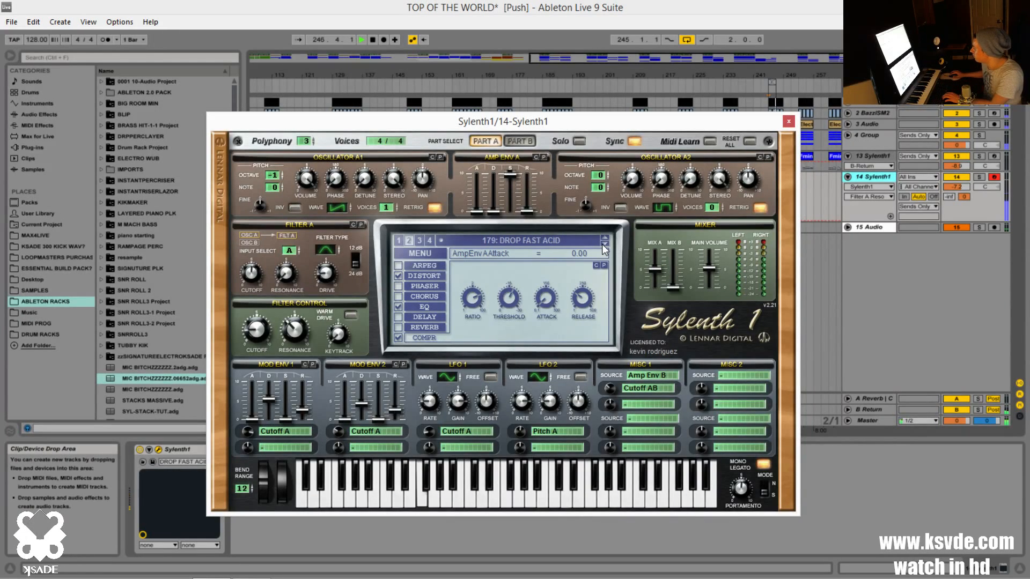
{"action": "left_click", "coordinate": [604, 245]}
{"action": "left_click", "coordinate": [605, 245]}
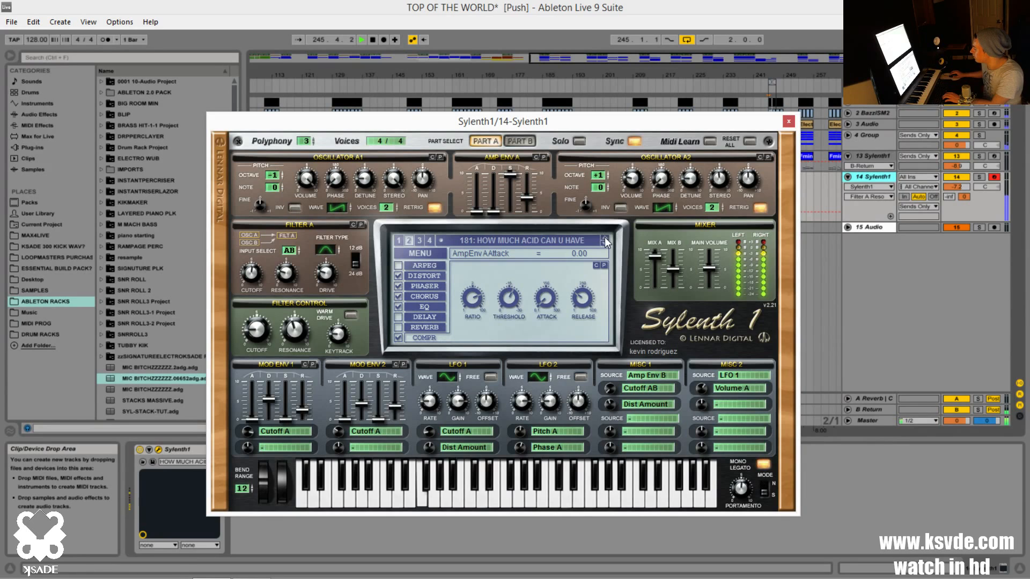
{"action": "left_click", "coordinate": [605, 239]}
{"action": "left_click", "coordinate": [605, 238]}
{"action": "key", "text": "space"}
Step: Bring back track 14's Sylenth1 editor and reposition its window over the arrangement
{"action": "left_click", "coordinate": [810, 265]}
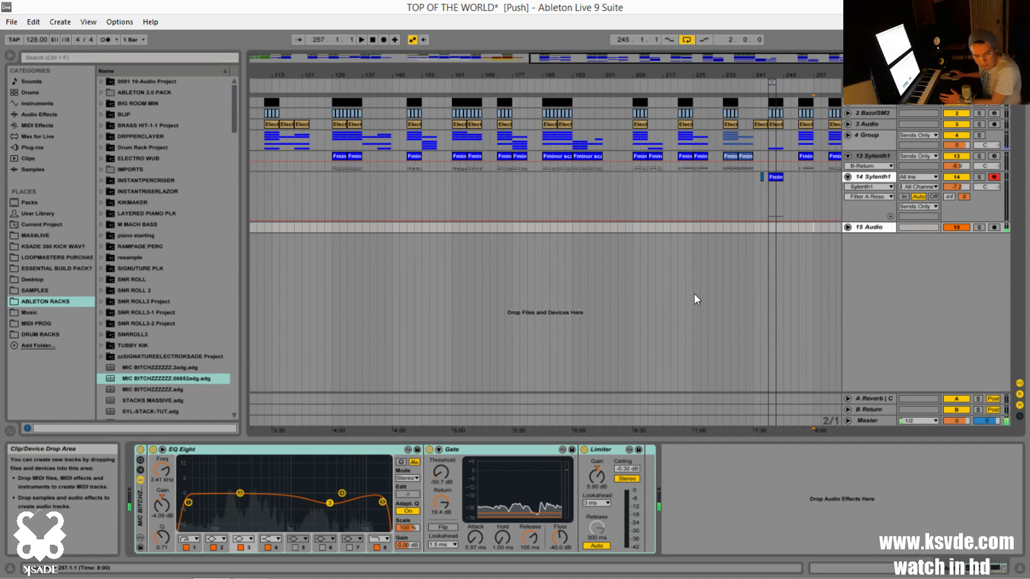
{"action": "left_click", "coordinate": [874, 179]}
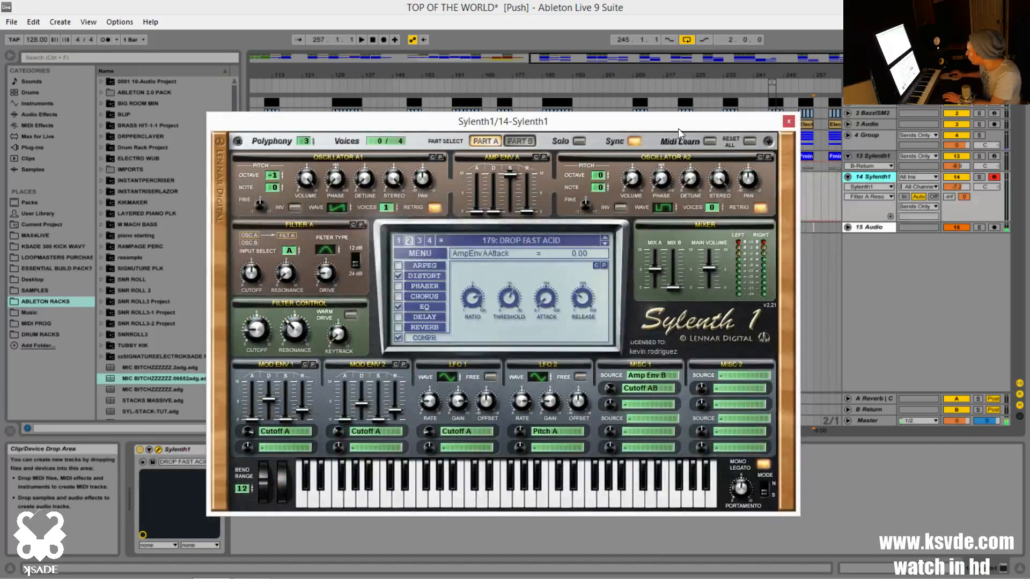
{"action": "left_click_drag", "start_coordinate": [678, 128], "coordinate": [700, 118]}
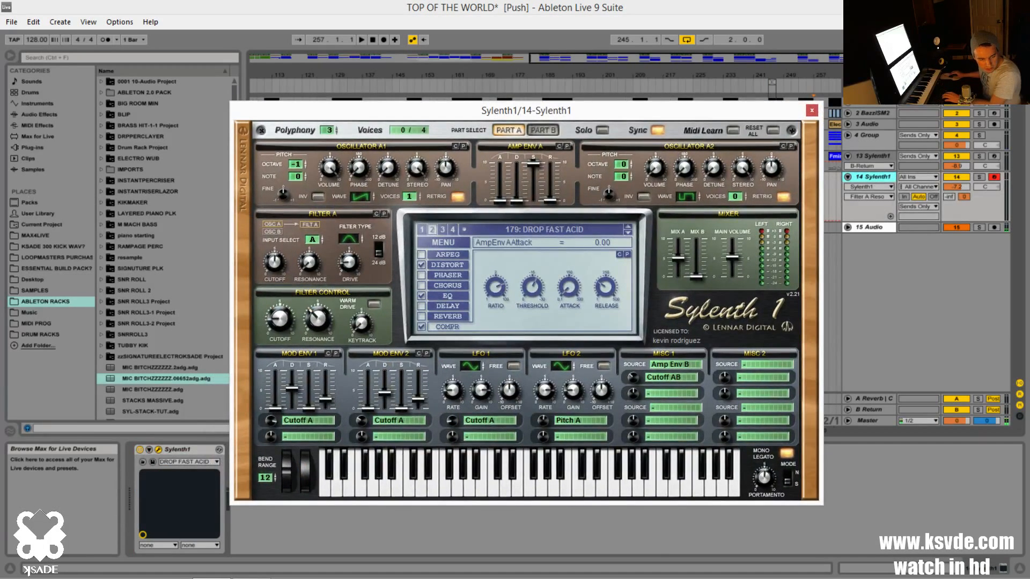
{"action": "key", "text": "alt+Tab"}
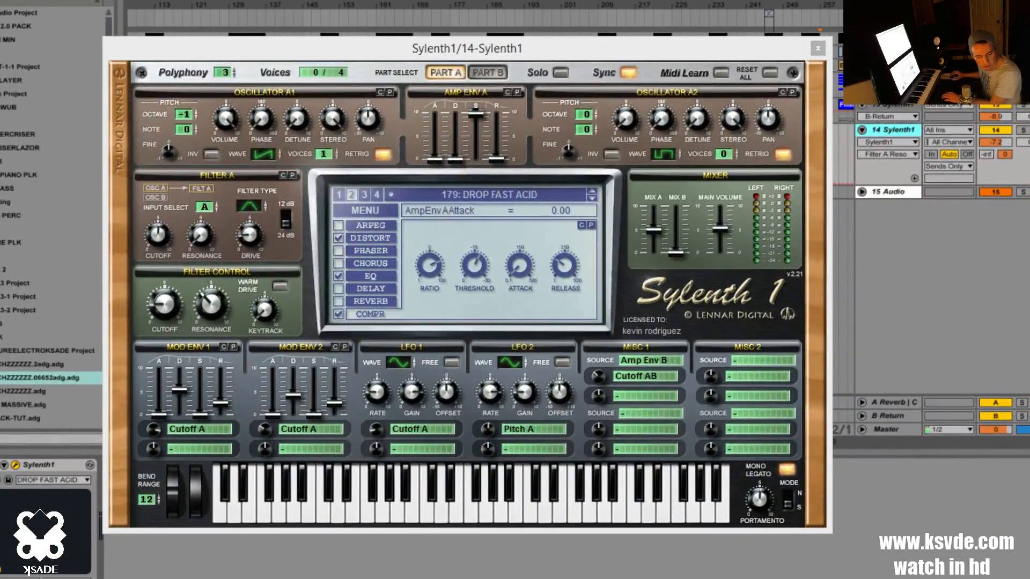
{"action": "left_click", "coordinate": [605, 54]}
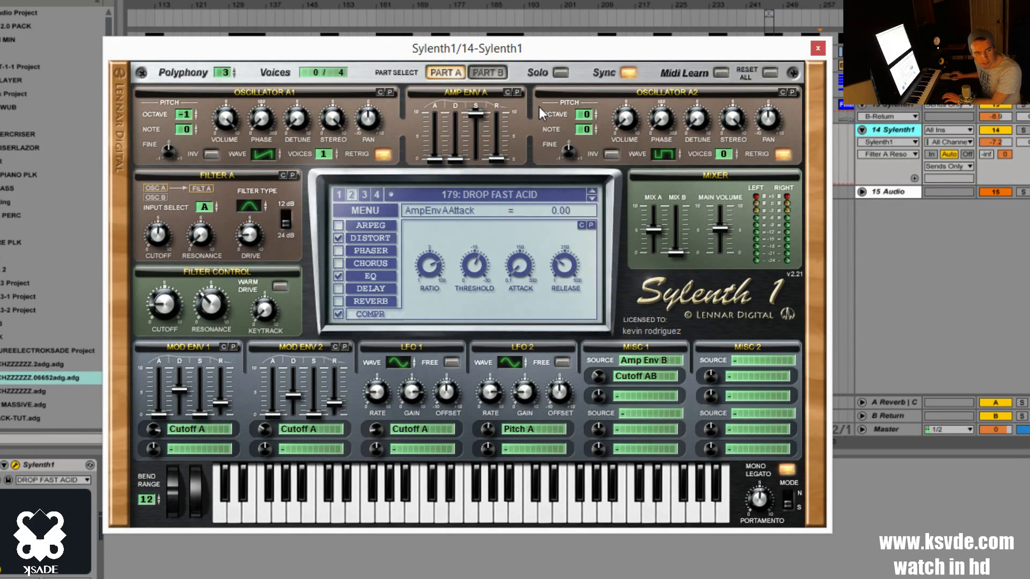
Step: In Part B, set oscillator B1 to 5 voices and keep Mix B at 0, returning to Part A
{"action": "left_click", "coordinate": [486, 73]}
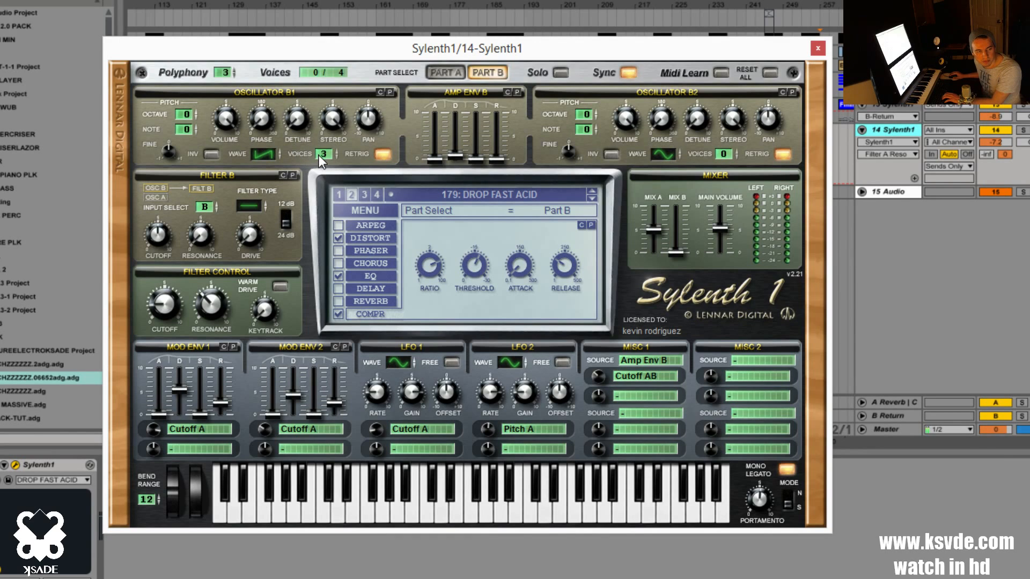
{"action": "mouse_move", "coordinate": [319, 155]}
{"action": "left_mouse_down"}
{"action": "mouse_move", "coordinate": [324, 166]}
{"action": "mouse_move", "coordinate": [331, 150]}
{"action": "left_mouse_up"}
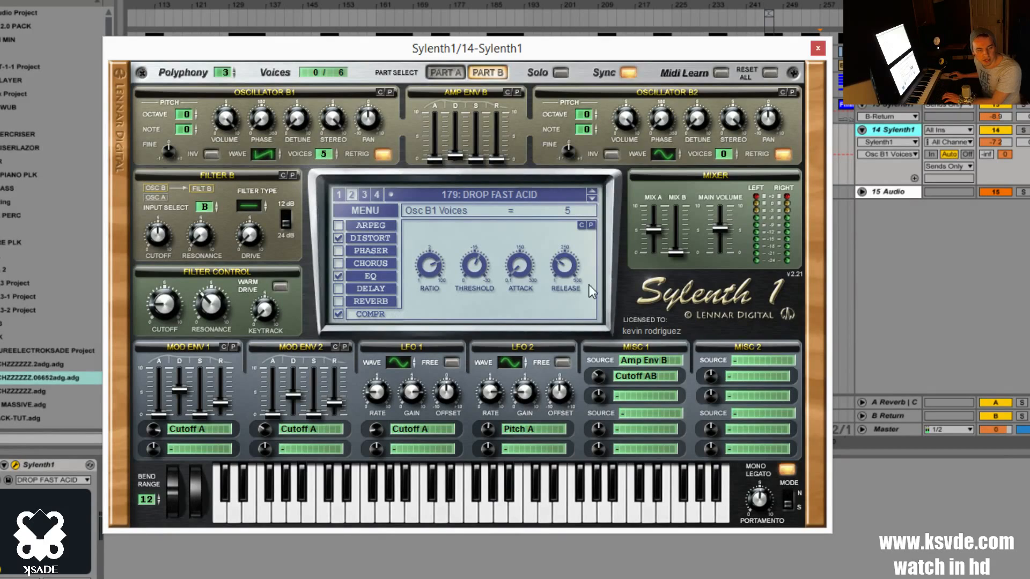
{"action": "left_click_drag", "start_coordinate": [671, 258], "coordinate": [671, 282]}
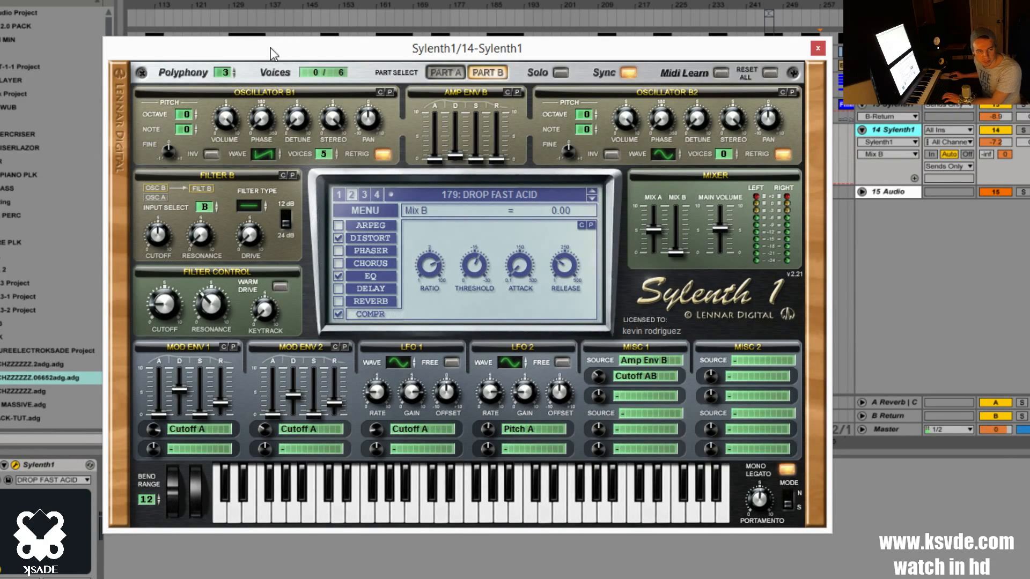
{"action": "left_click", "coordinate": [445, 72]}
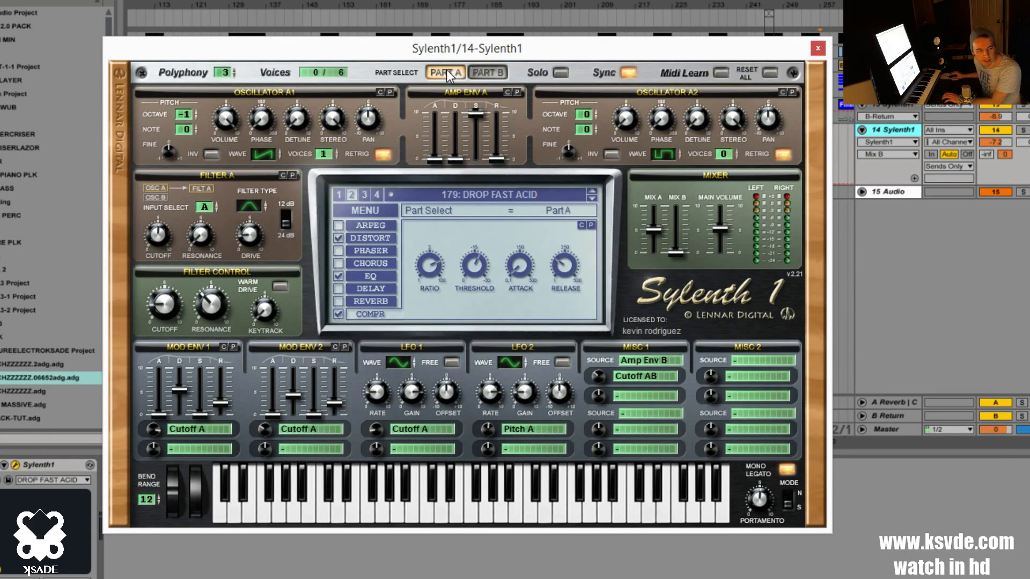
Step: Try A+B as the input of Filter A and switch it back to A, keeping Mix B at 0
{"action": "left_click", "coordinate": [213, 208]}
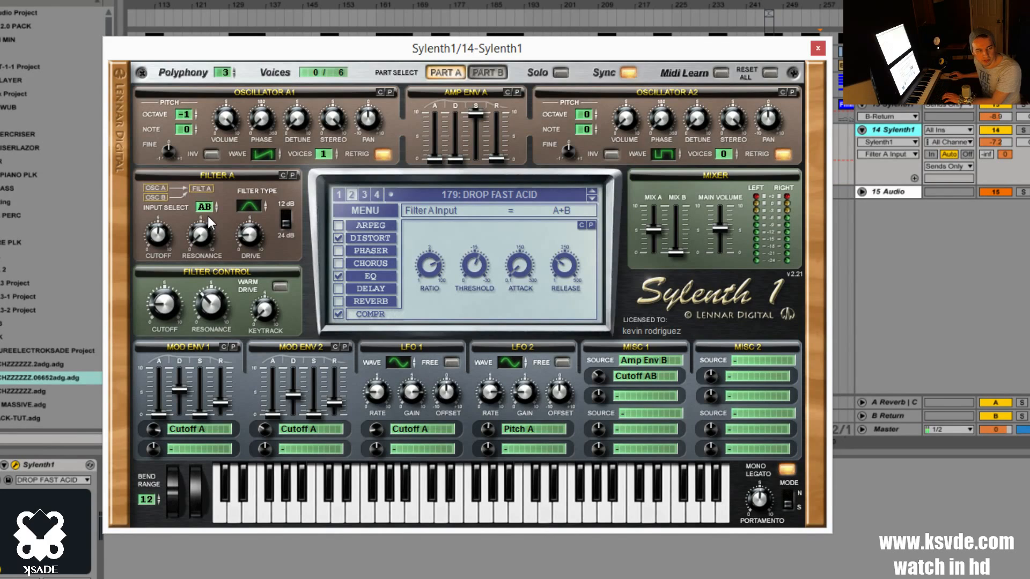
{"action": "left_click_drag", "start_coordinate": [208, 218], "coordinate": [207, 222]}
{"action": "left_click", "coordinate": [677, 252]}
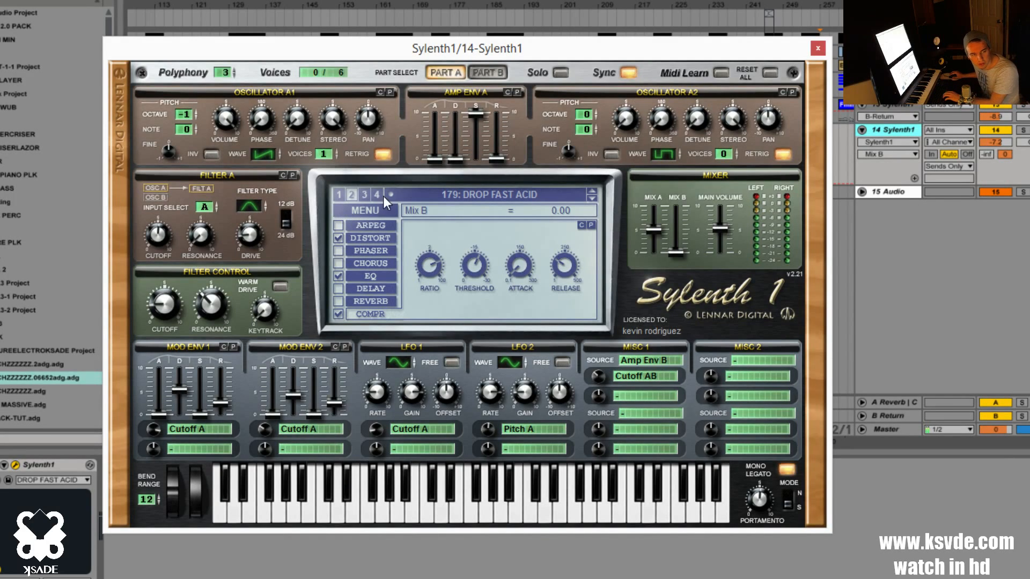
Step: Load the empty Init preset in slot 208 and solo the Sylenth1 track
{"action": "left_click", "coordinate": [419, 195]}
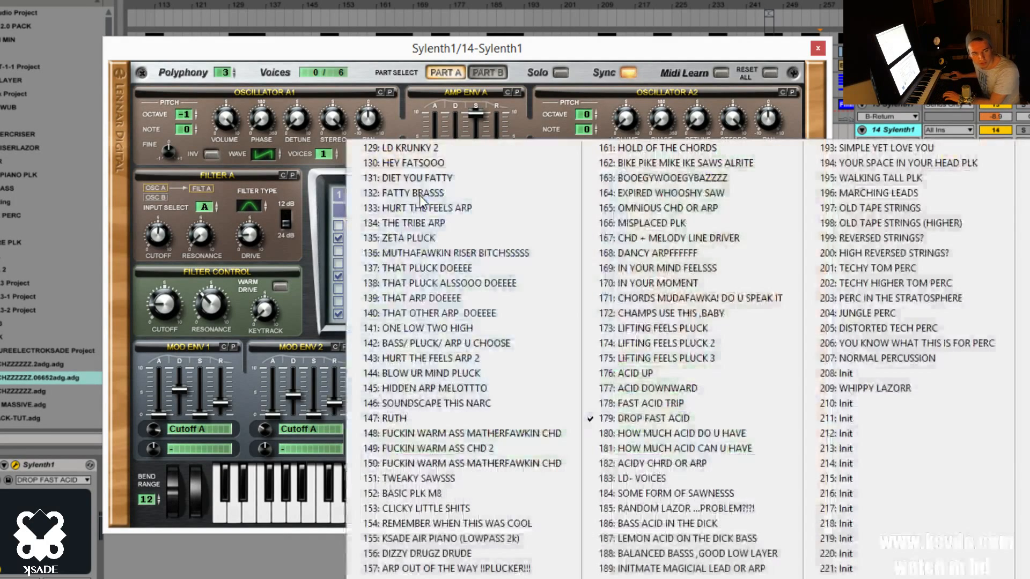
{"action": "left_click", "coordinate": [895, 374]}
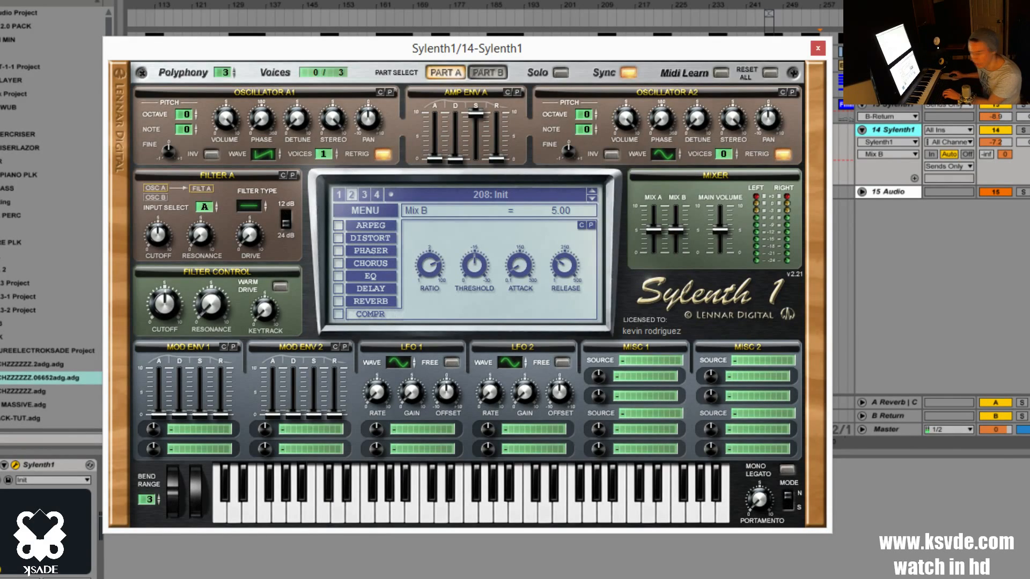
{"action": "left_click", "coordinate": [1022, 131]}
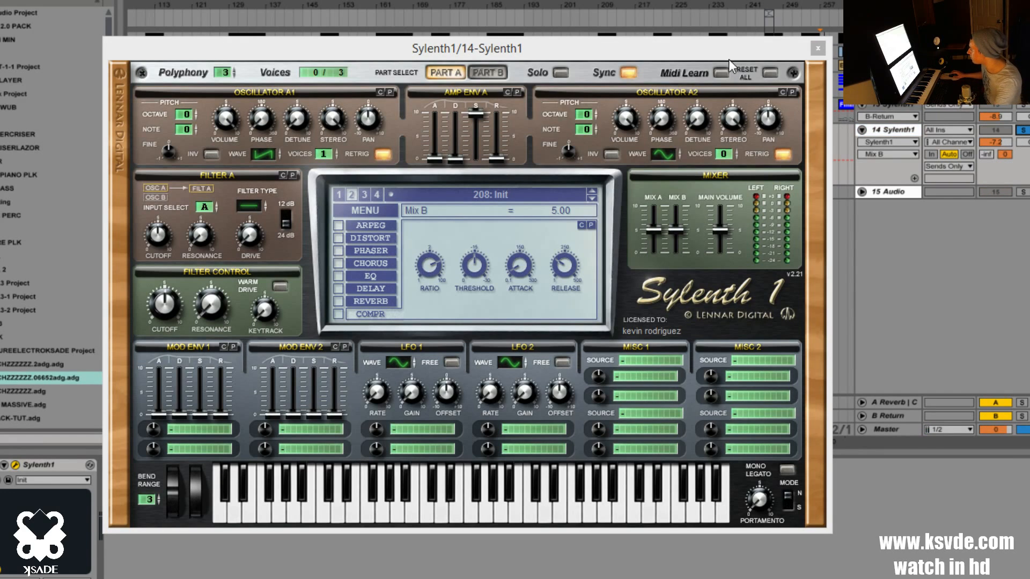
{"action": "left_click_drag", "start_coordinate": [730, 51], "coordinate": [690, 61]}
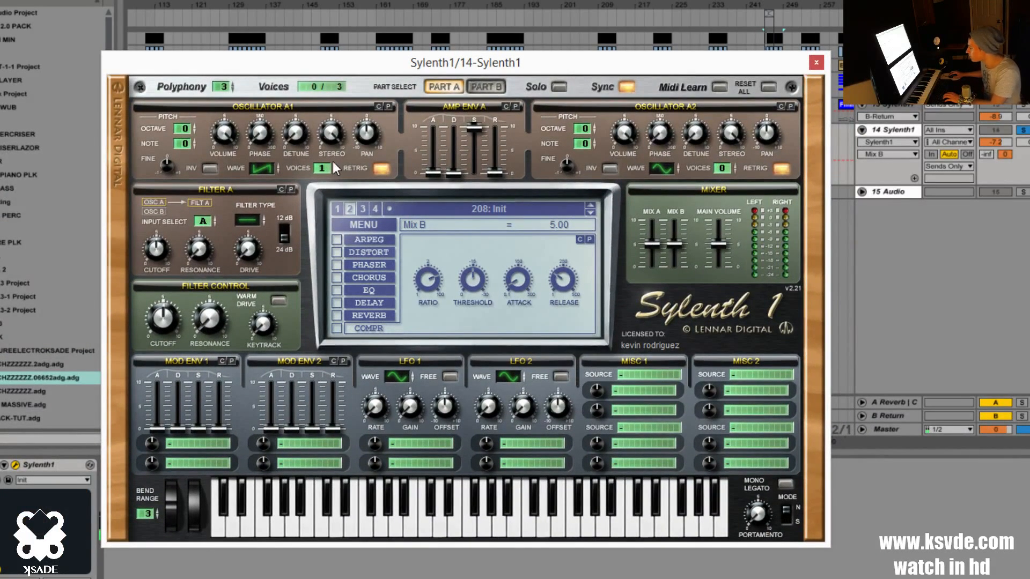
Step: Set oscillator A1's octave to -1 and Filter A's type to Bandpass
{"action": "left_click", "coordinate": [185, 129]}
{"action": "left_click_drag", "start_coordinate": [183, 136], "coordinate": [184, 140]}
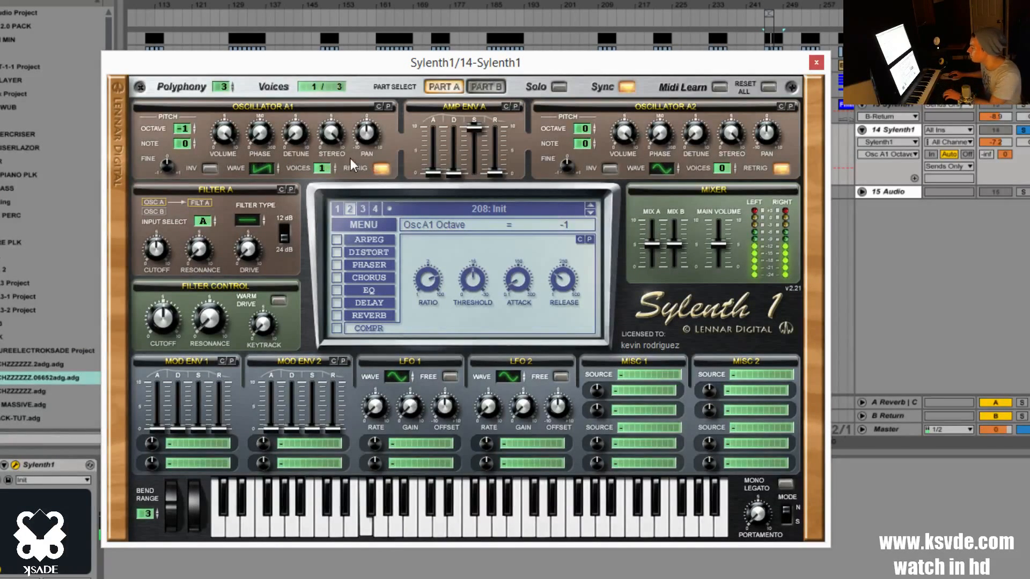
{"action": "left_click", "coordinate": [263, 216]}
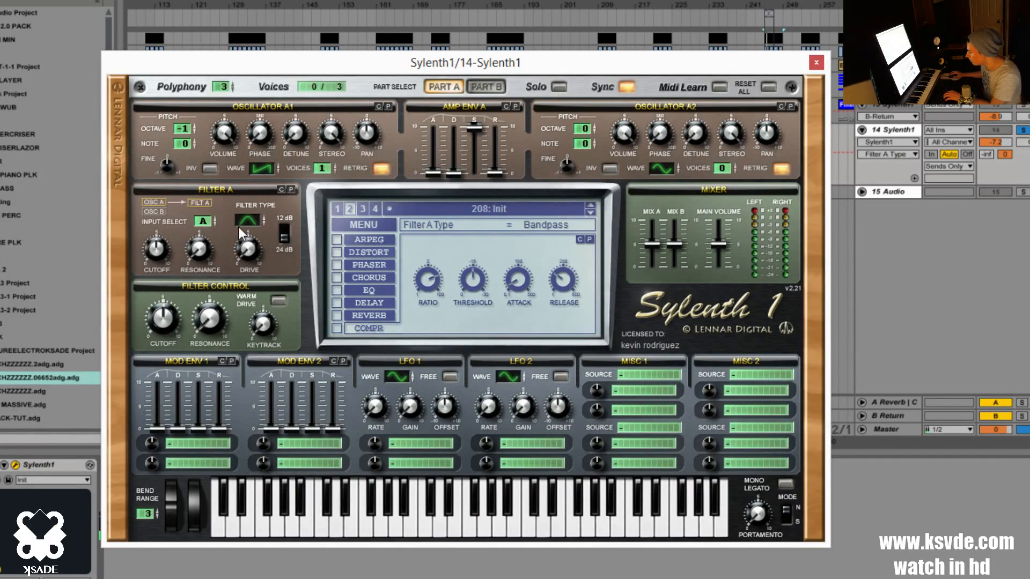
Step: Enable the distortion effect with the OverDrive type and set its amount to 10
{"action": "left_click", "coordinate": [337, 252]}
{"action": "left_click", "coordinate": [357, 252]}
{"action": "left_click_drag", "start_coordinate": [475, 295], "coordinate": [429, 314]}
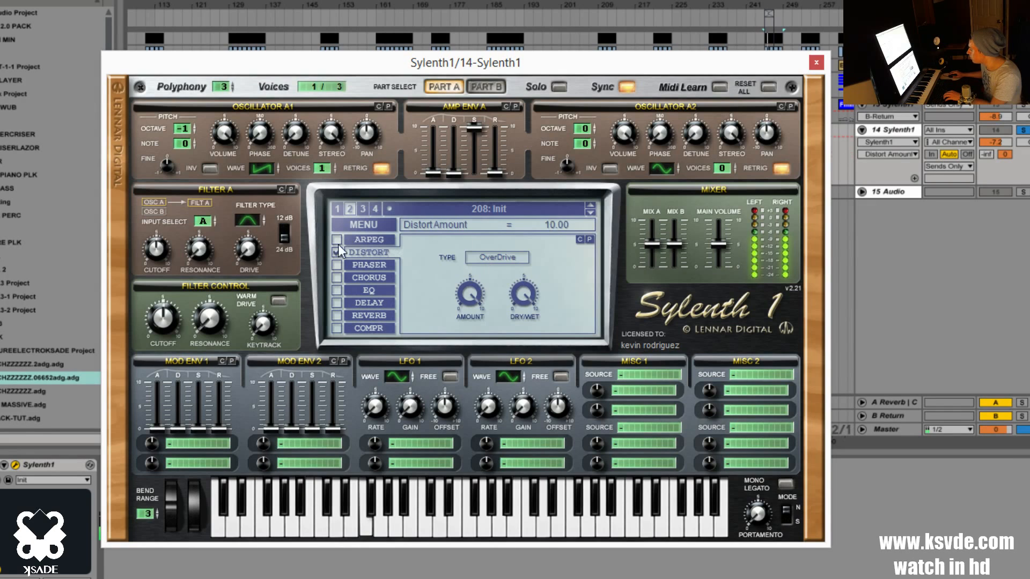
Step: Raise Filter A's drive with a 24 dB slope and enable Warm Drive in the filter control
{"action": "left_click_drag", "start_coordinate": [252, 257], "coordinate": [282, 254]}
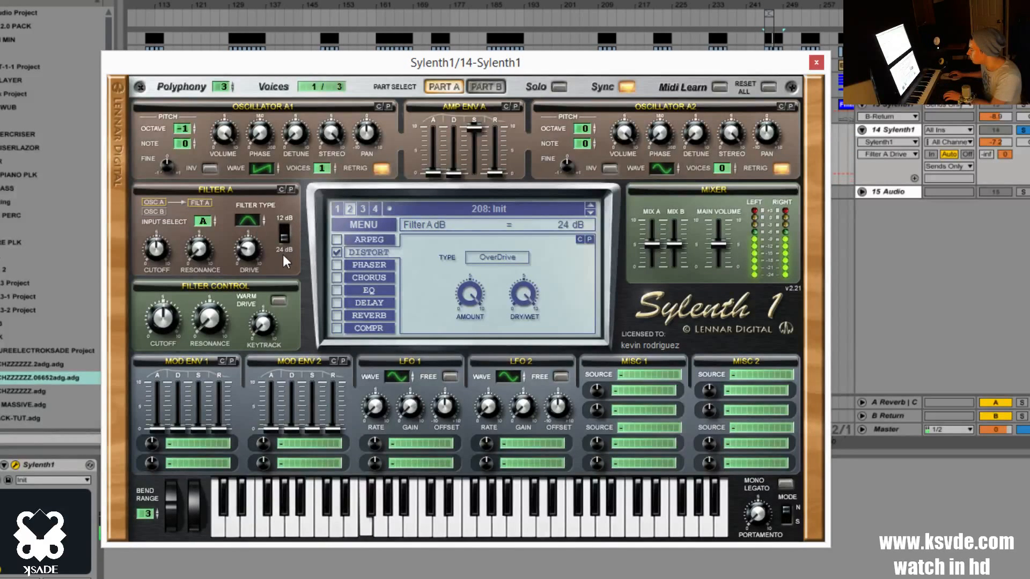
{"action": "left_click", "coordinate": [281, 300]}
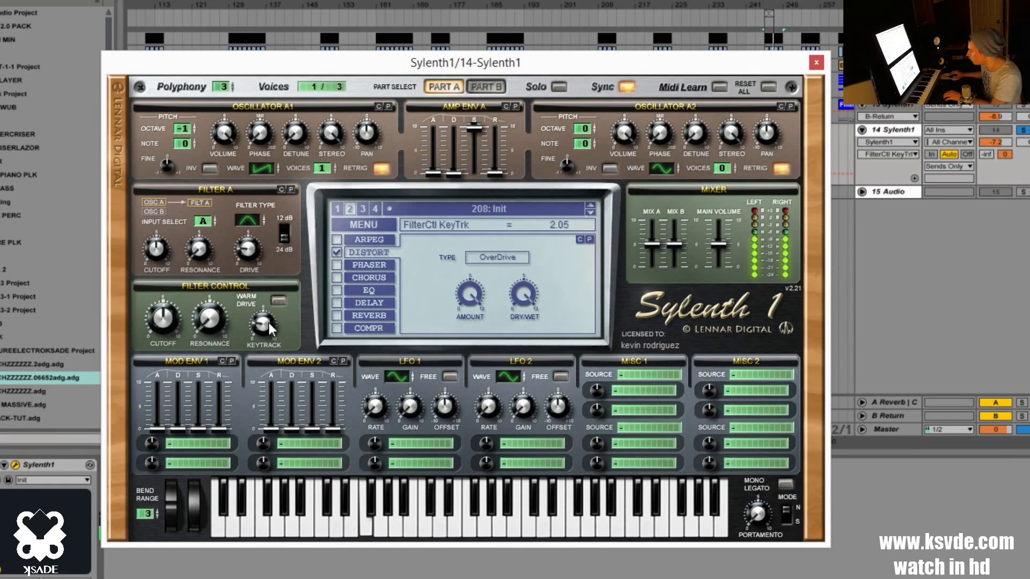
Step: Set up monophonic playing with Mono Legato on, portamento adjusted, polyphony 1 and a bend range of 12
{"action": "left_click", "coordinate": [784, 518]}
{"action": "mouse_move", "coordinate": [764, 518]}
{"action": "left_mouse_down"}
{"action": "mouse_move", "coordinate": [780, 492]}
{"action": "mouse_move", "coordinate": [761, 504]}
{"action": "left_mouse_up"}
{"action": "left_click", "coordinate": [785, 483]}
{"action": "left_click_drag", "start_coordinate": [224, 92], "coordinate": [234, 111]}
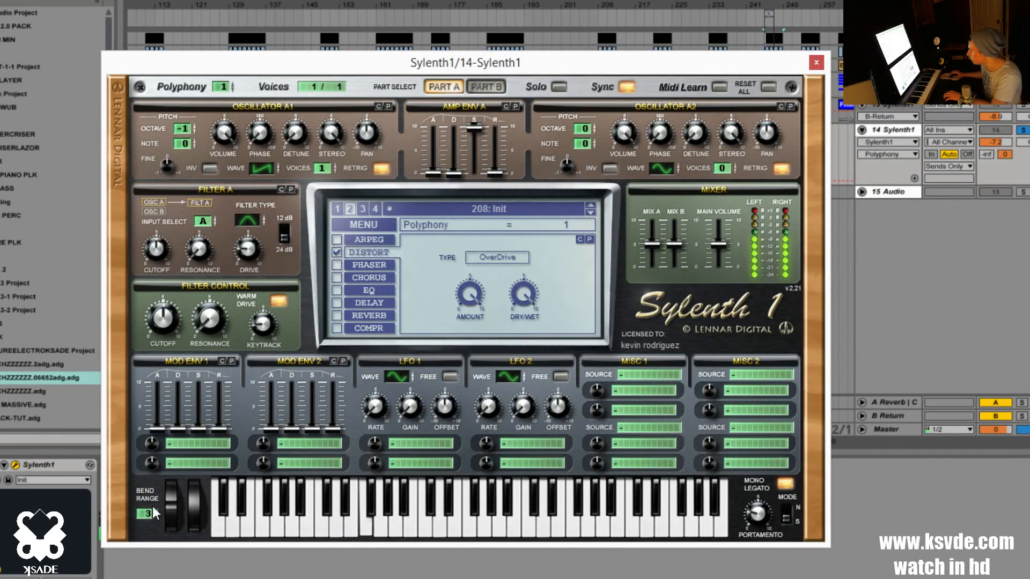
{"action": "left_click_drag", "start_coordinate": [147, 517], "coordinate": [157, 466]}
Step: Route ModWheel to Cutoff A in Misc 2 with an amount of 10 and lower the filter control cutoff to 1.00 Hz
{"action": "left_click", "coordinate": [758, 374]}
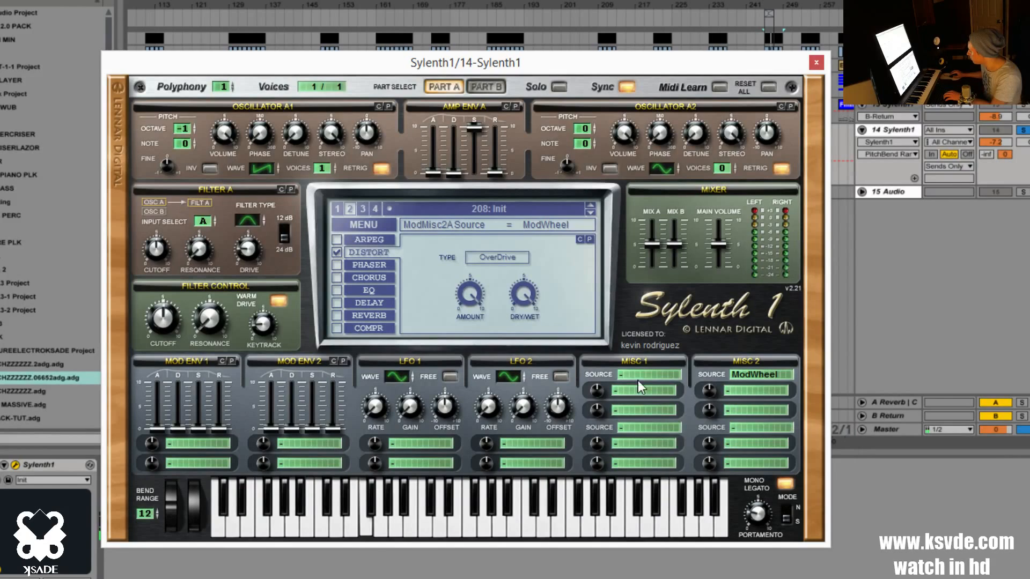
{"action": "left_click", "coordinate": [729, 391]}
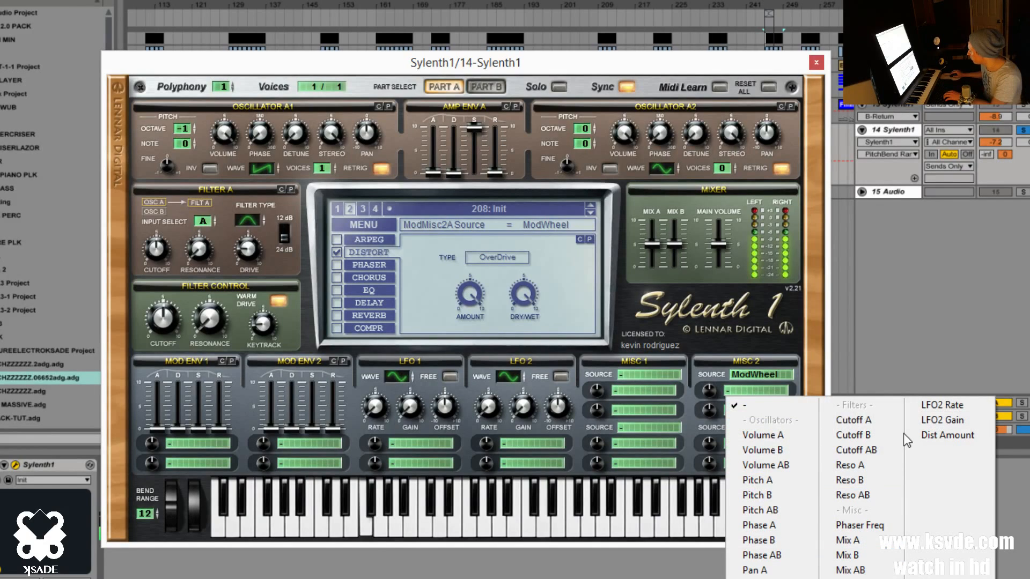
{"action": "left_click", "coordinate": [651, 385]}
{"action": "left_click", "coordinate": [768, 388]}
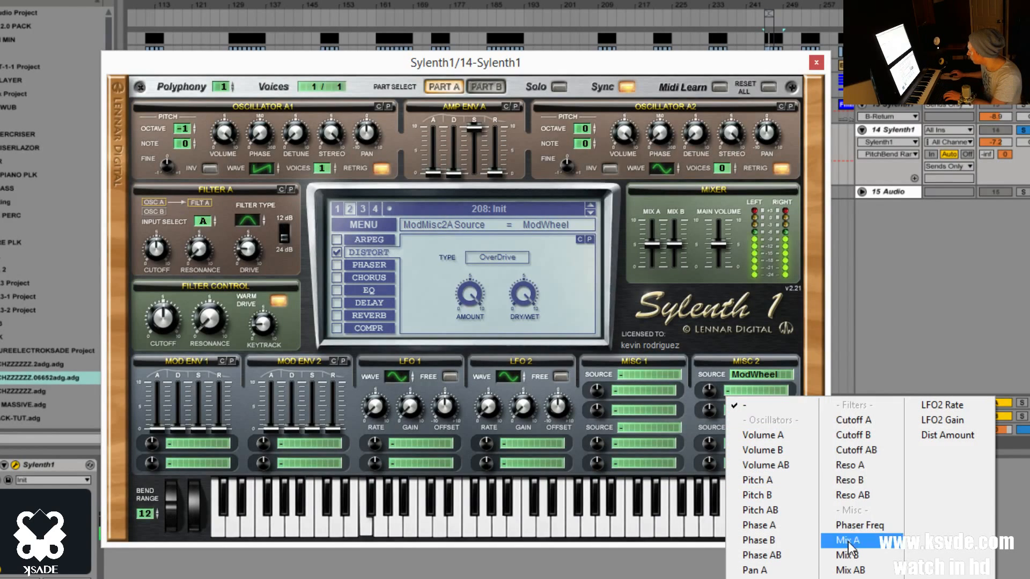
{"action": "left_click", "coordinate": [854, 420]}
{"action": "left_click_drag", "start_coordinate": [708, 391], "coordinate": [720, 342]}
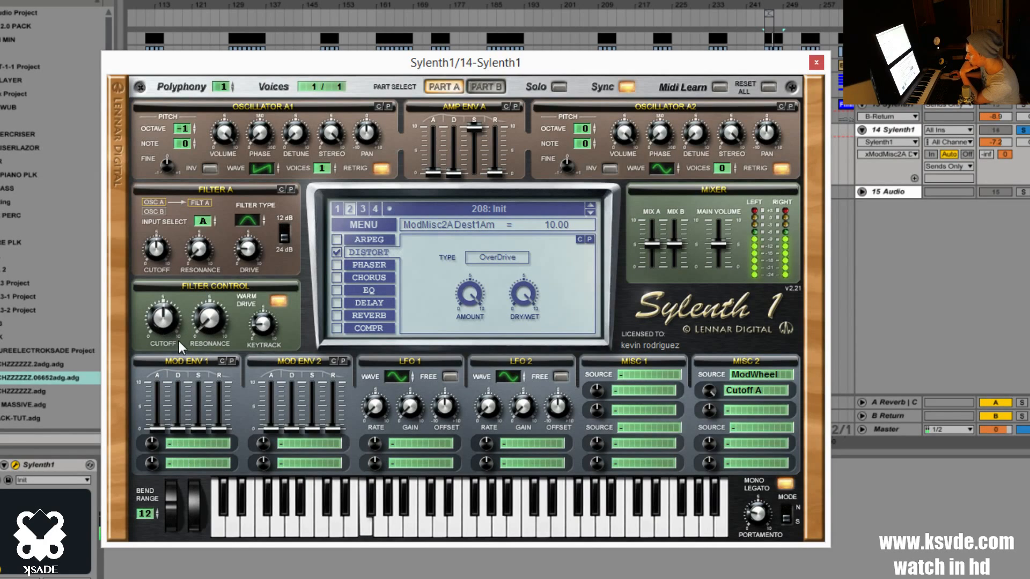
{"action": "left_click_drag", "start_coordinate": [179, 340], "coordinate": [166, 373]}
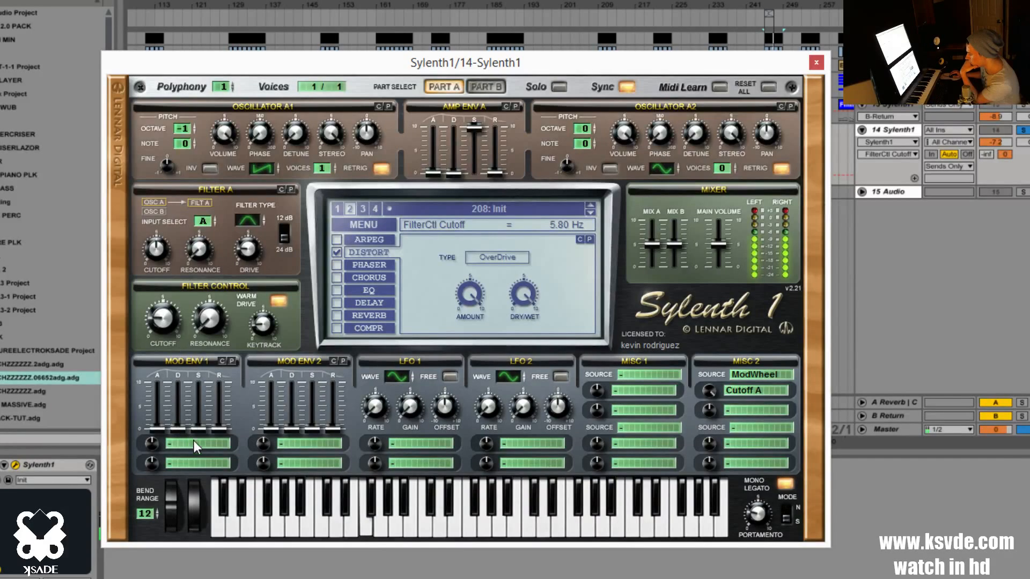
Step: Assign Cutoff A as the first destination of both Mod Env 1 and Mod Env 2
{"action": "left_click", "coordinate": [204, 453]}
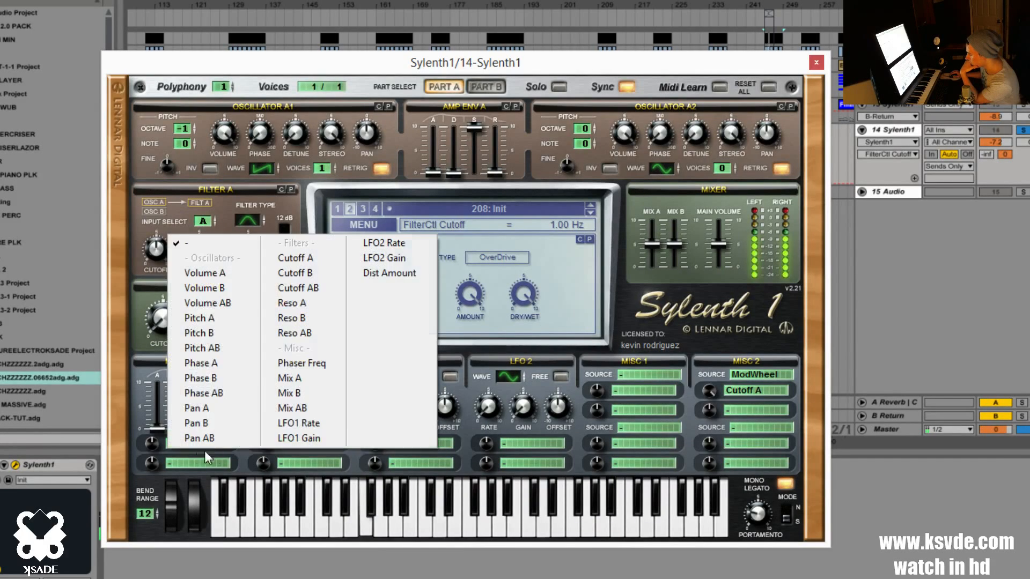
{"action": "left_click", "coordinate": [300, 269]}
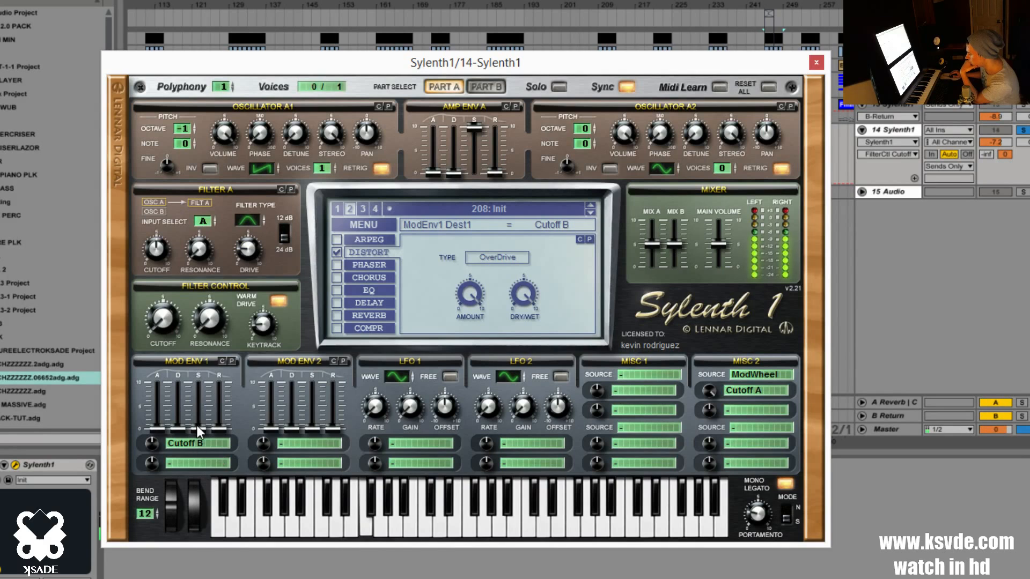
{"action": "left_click", "coordinate": [186, 442]}
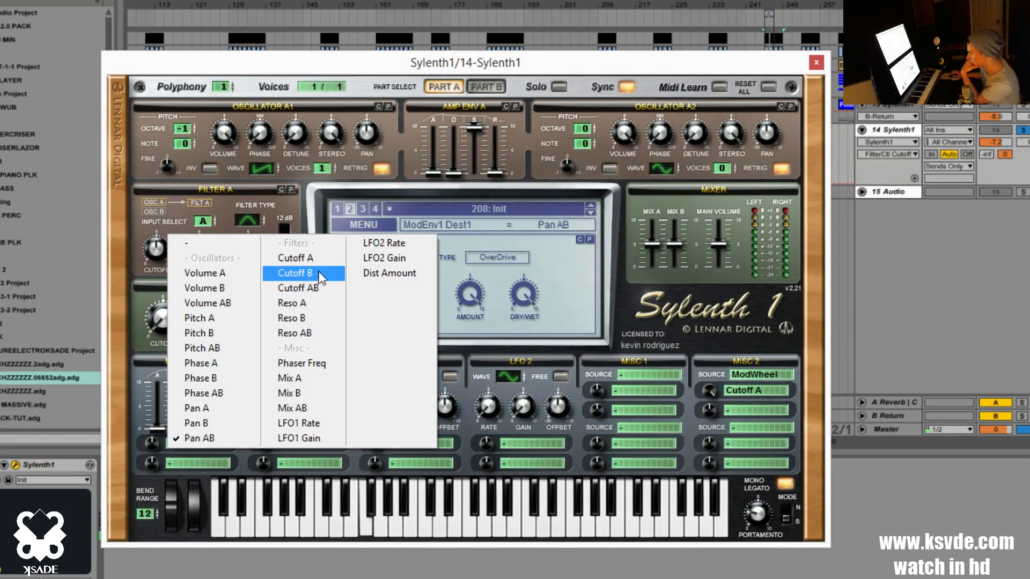
{"action": "left_click", "coordinate": [295, 258]}
{"action": "left_click", "coordinate": [330, 445]}
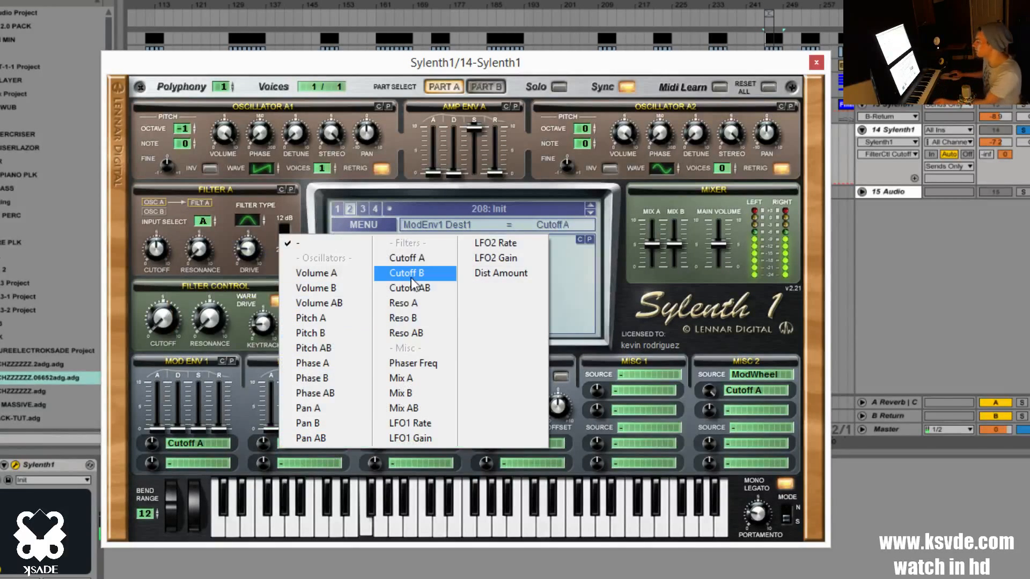
{"action": "left_click", "coordinate": [413, 259]}
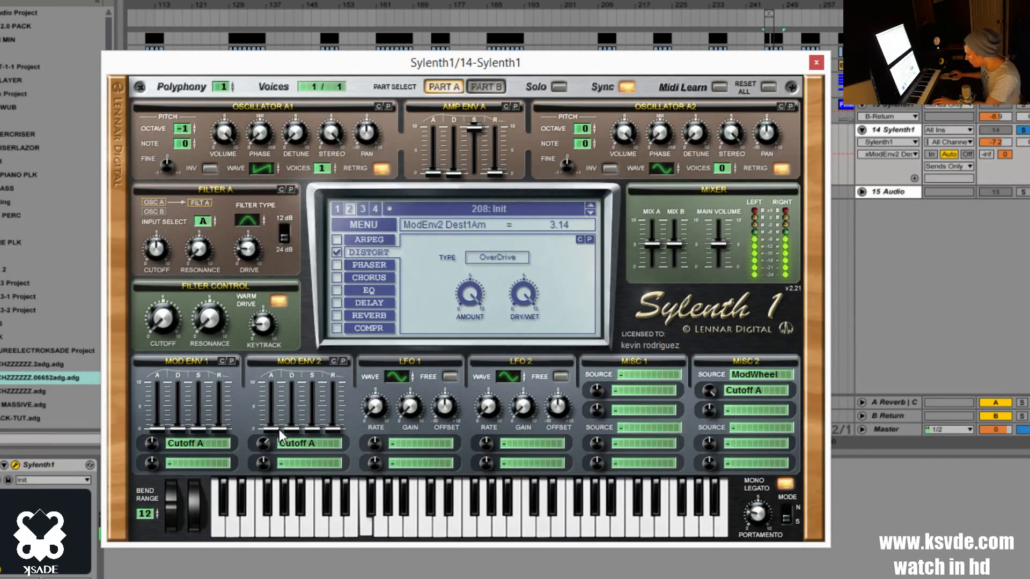
Step: Set Mod Env 1's Cutoff A amount to about -3.05 and raise its decay and release, with the release at 3.56
{"action": "left_click_drag", "start_coordinate": [279, 429], "coordinate": [284, 423]}
{"action": "left_click_drag", "start_coordinate": [152, 443], "coordinate": [152, 472]}
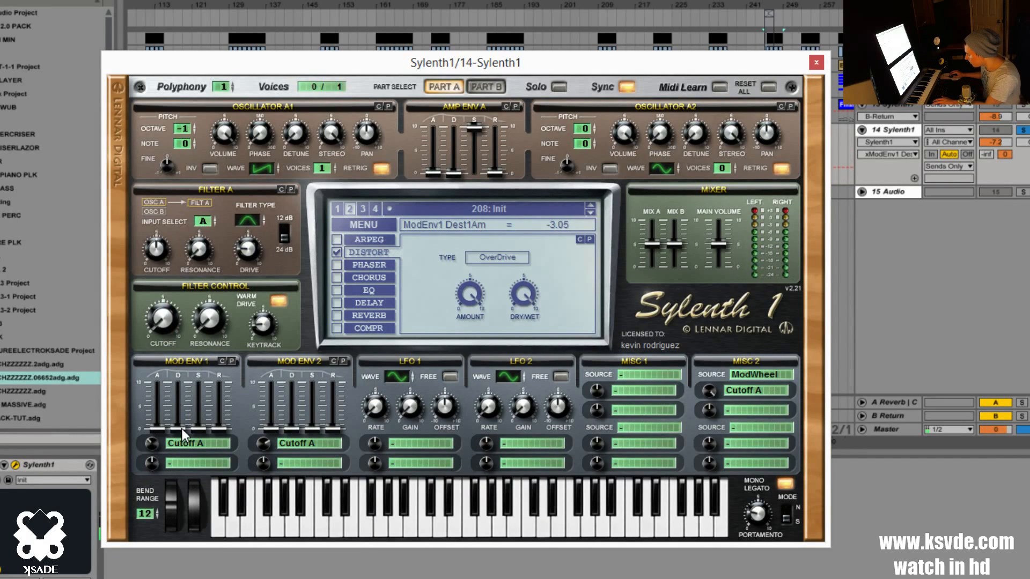
{"action": "left_click_drag", "start_coordinate": [179, 429], "coordinate": [234, 347]}
{"action": "left_click_drag", "start_coordinate": [178, 410], "coordinate": [227, 403]}
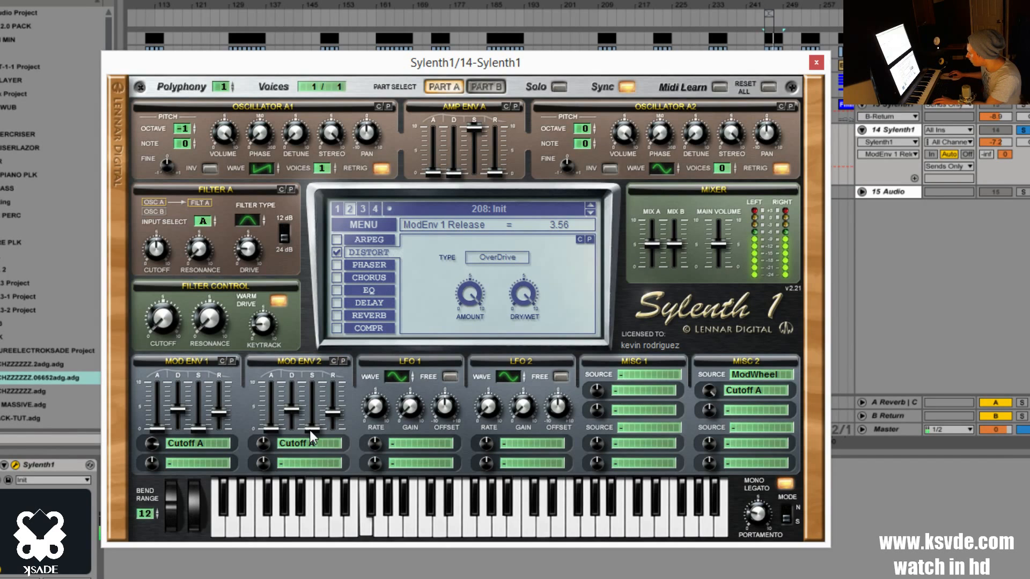
Step: Set Mod Env 2's Cutoff A amount to about -3.81 and shorten its decay and release, with the release at 1.38
{"action": "left_click_drag", "start_coordinate": [269, 443], "coordinate": [266, 474]}
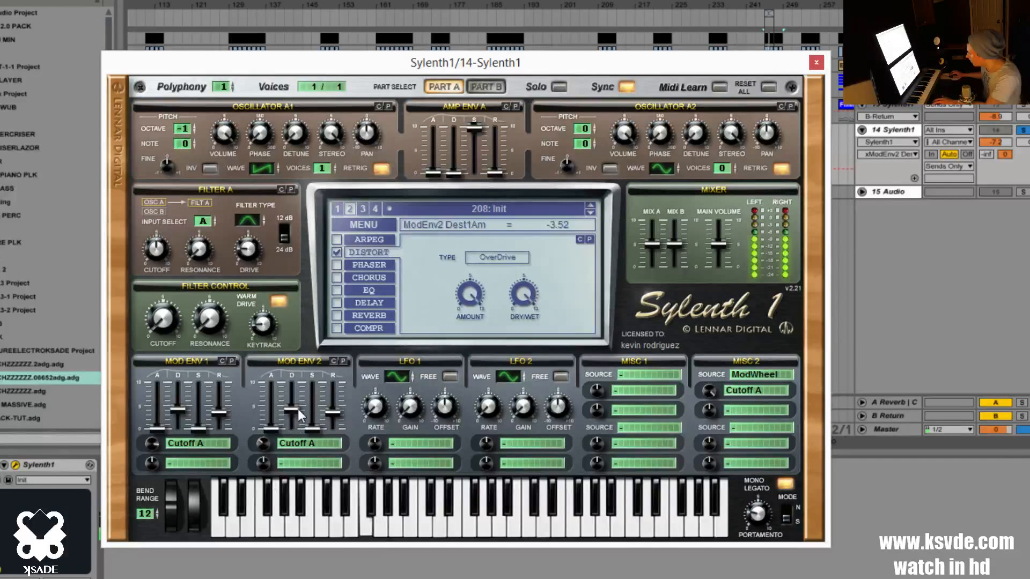
{"action": "left_click_drag", "start_coordinate": [298, 409], "coordinate": [272, 463]}
{"action": "left_click_drag", "start_coordinate": [333, 412], "coordinate": [334, 442]}
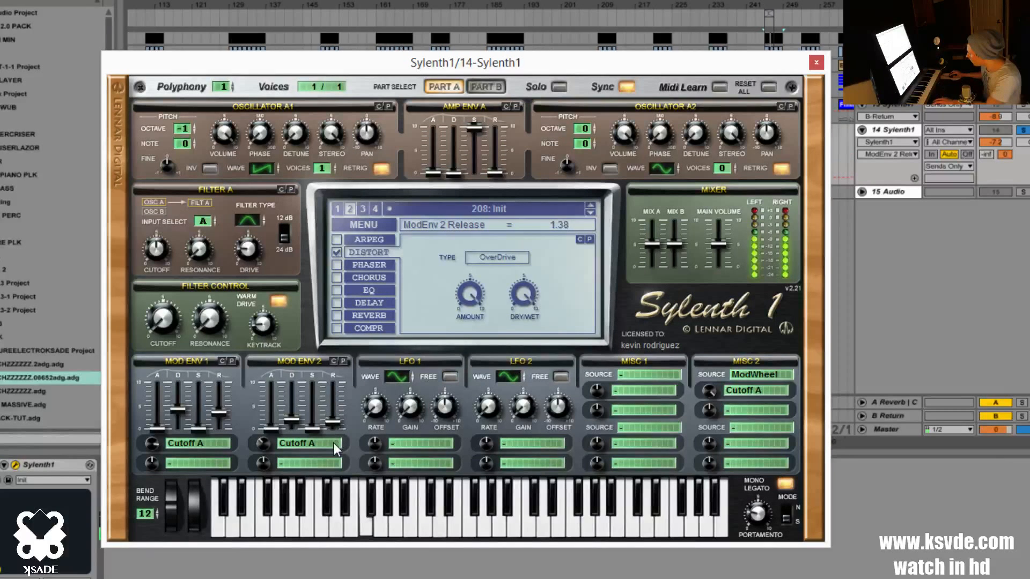
{"action": "left_click", "coordinate": [292, 419]}
{"action": "left_click", "coordinate": [262, 443]}
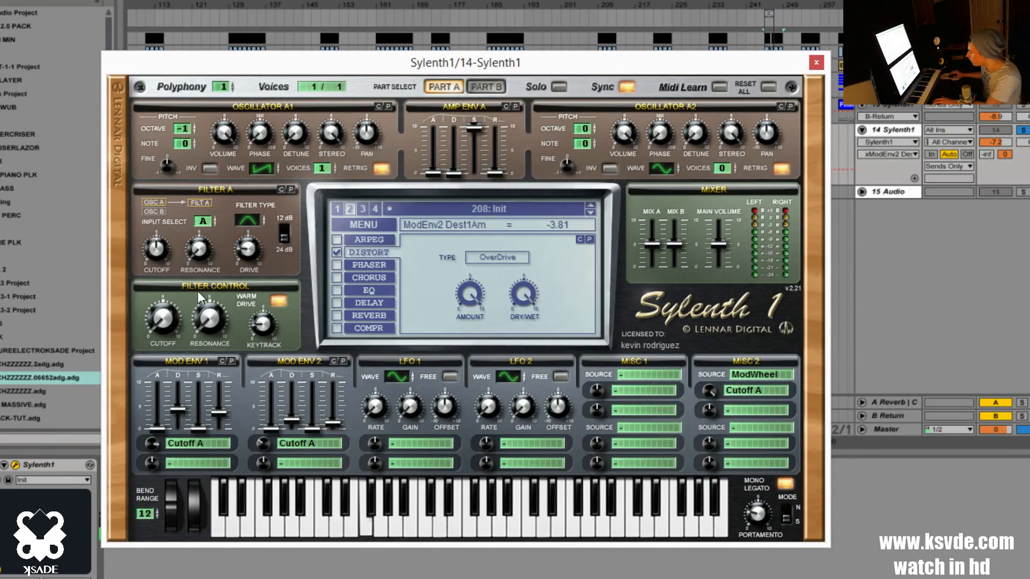
Step: Adjust Filter A's resonance and set the filter control resonance to about 1.71
{"action": "mouse_move", "coordinate": [217, 324]}
{"action": "left_mouse_down"}
{"action": "mouse_move", "coordinate": [210, 231]}
{"action": "mouse_move", "coordinate": [219, 294]}
{"action": "mouse_move", "coordinate": [262, 236]}
{"action": "mouse_move", "coordinate": [243, 330]}
{"action": "mouse_move", "coordinate": [211, 332]}
{"action": "mouse_move", "coordinate": [248, 295]}
{"action": "mouse_move", "coordinate": [230, 315]}
{"action": "left_mouse_up"}
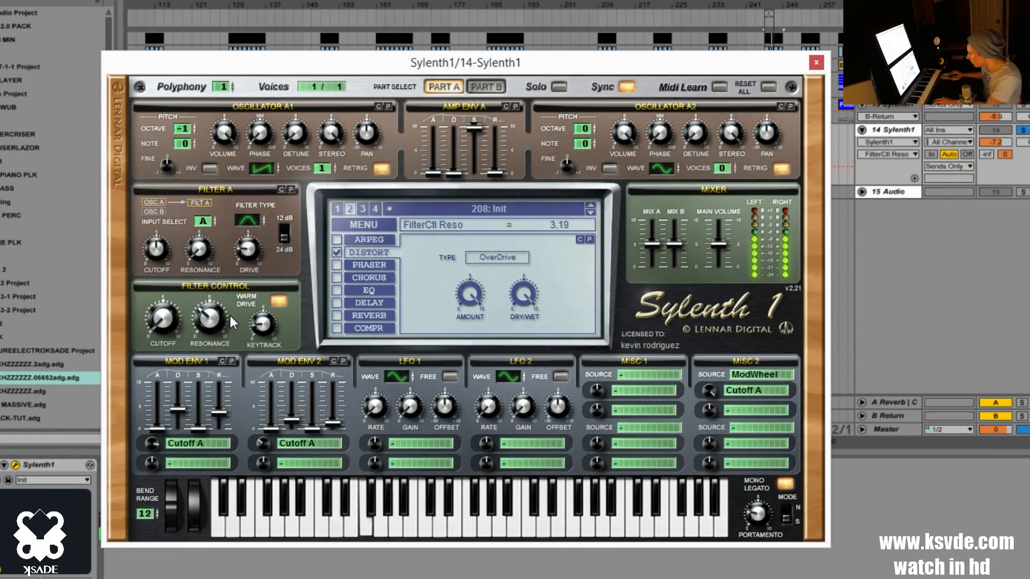
{"action": "left_click_drag", "start_coordinate": [207, 264], "coordinate": [216, 234]}
{"action": "left_click_drag", "start_coordinate": [211, 319], "coordinate": [218, 309]}
Step: Route Mod Env 1 and Mod Env 2 to Reso A as second destinations, with amounts of about 1.52 and -1.24
{"action": "left_click", "coordinate": [188, 465]}
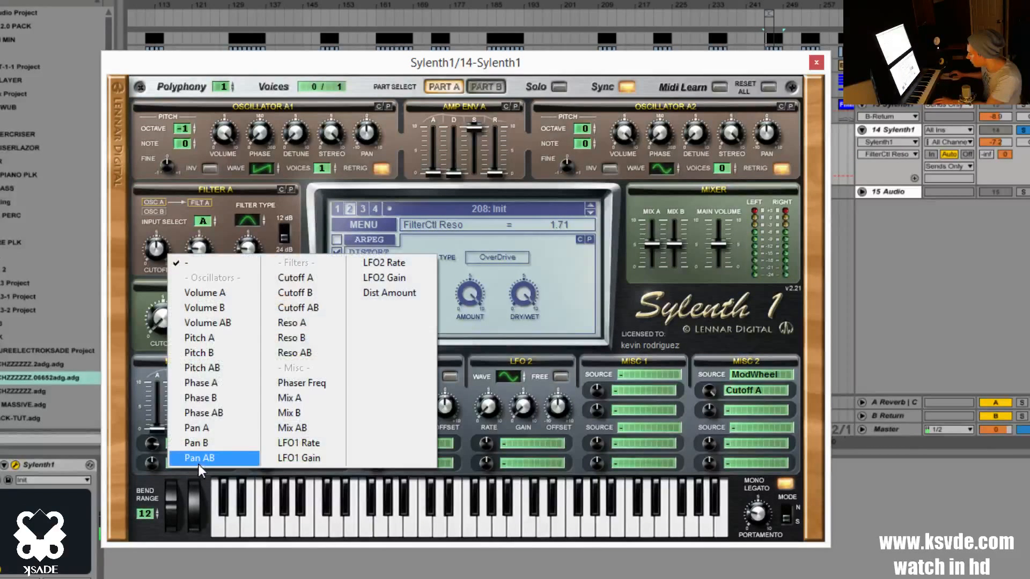
{"action": "left_click", "coordinate": [296, 326]}
{"action": "mouse_move", "coordinate": [152, 462]}
{"action": "left_mouse_down"}
{"action": "mouse_move", "coordinate": [189, 437]}
{"action": "mouse_move", "coordinate": [172, 463]}
{"action": "left_mouse_up"}
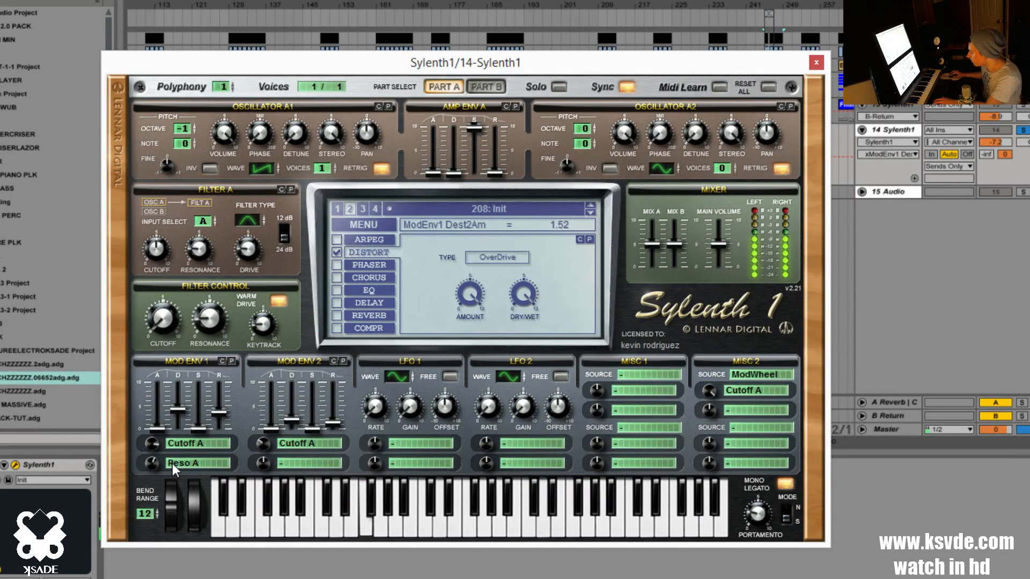
{"action": "left_click", "coordinate": [304, 462]}
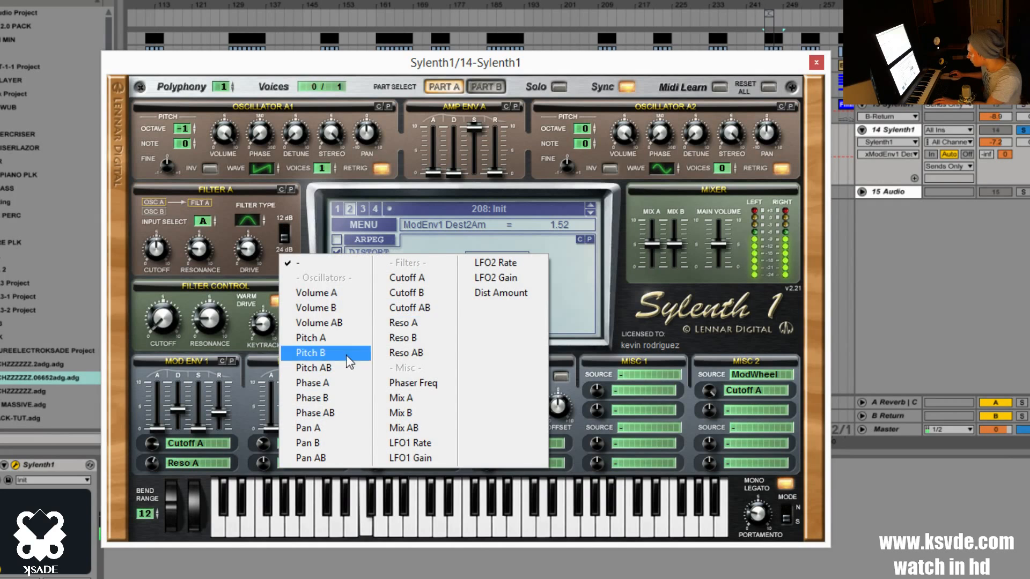
{"action": "left_click", "coordinate": [416, 324]}
{"action": "mouse_move", "coordinate": [263, 463]}
{"action": "left_mouse_down"}
{"action": "mouse_move", "coordinate": [234, 505]}
{"action": "mouse_move", "coordinate": [284, 452]}
{"action": "mouse_move", "coordinate": [257, 471]}
{"action": "left_mouse_up"}
Step: Route LFO 1 to Cutoff A with an amount of about 7.14 and adjust the LFO's rate
{"action": "left_click", "coordinate": [430, 443]}
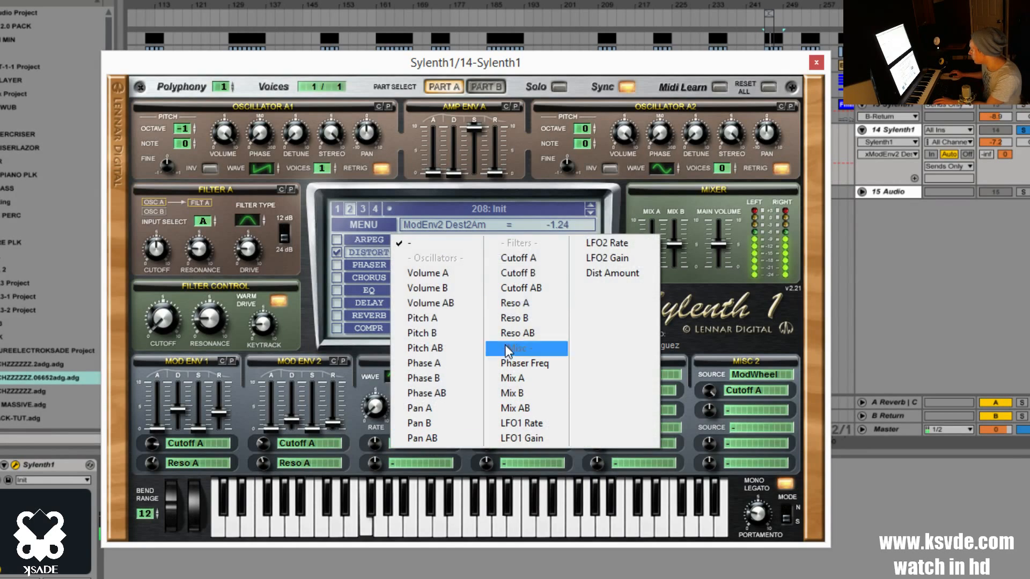
{"action": "left_click", "coordinate": [535, 257]}
{"action": "left_click_drag", "start_coordinate": [410, 407], "coordinate": [384, 392]}
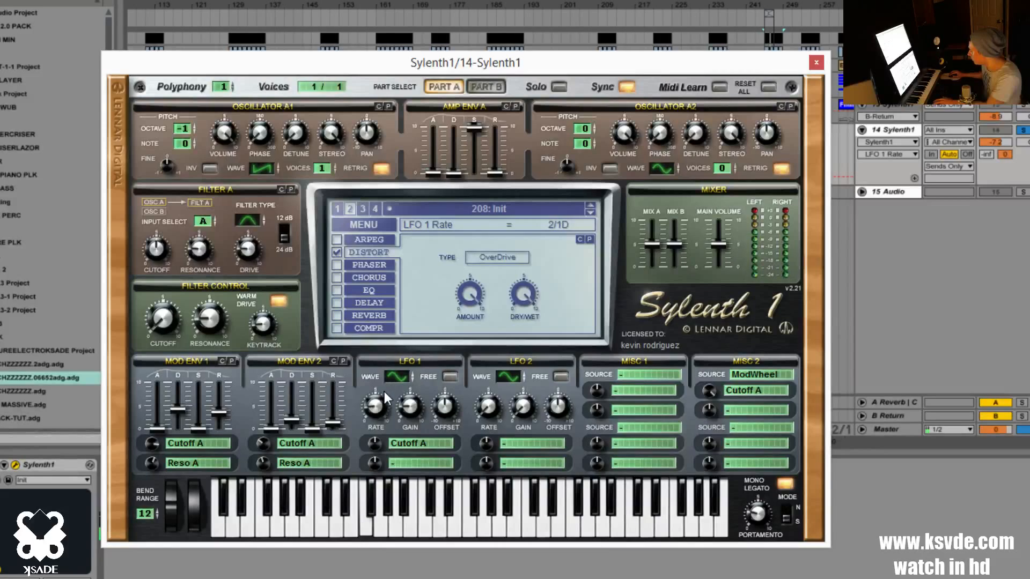
{"action": "left_click_drag", "start_coordinate": [375, 448], "coordinate": [401, 376]}
{"action": "left_click_drag", "start_coordinate": [377, 411], "coordinate": [380, 400]}
{"action": "left_click_drag", "start_coordinate": [377, 445], "coordinate": [394, 430]}
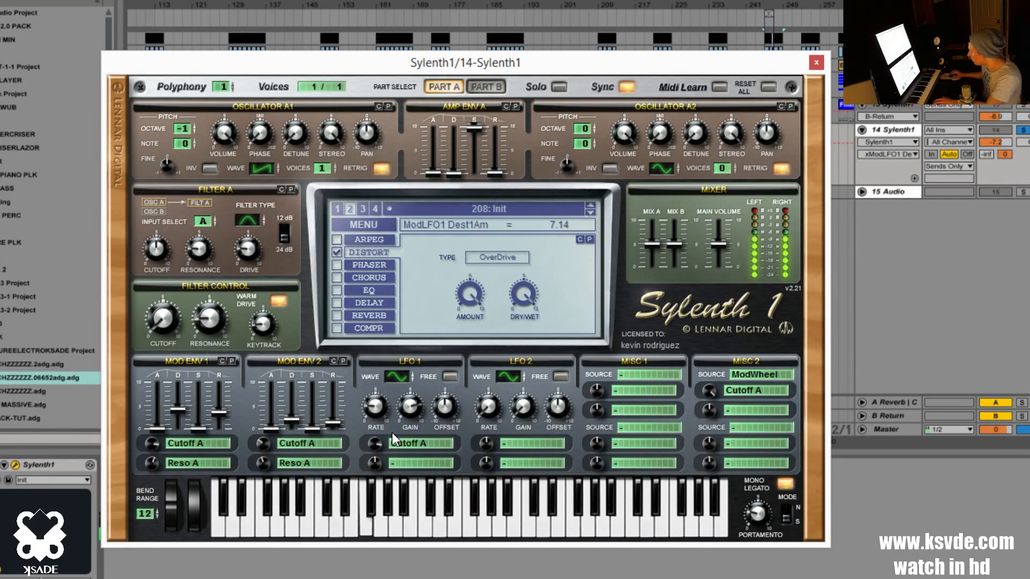
Step: Route LFO 2 to Pitch A with a 1/32 rate, adjusted gain and an amount of about 0.29
{"action": "left_click_drag", "start_coordinate": [513, 439], "coordinate": [584, 442]}
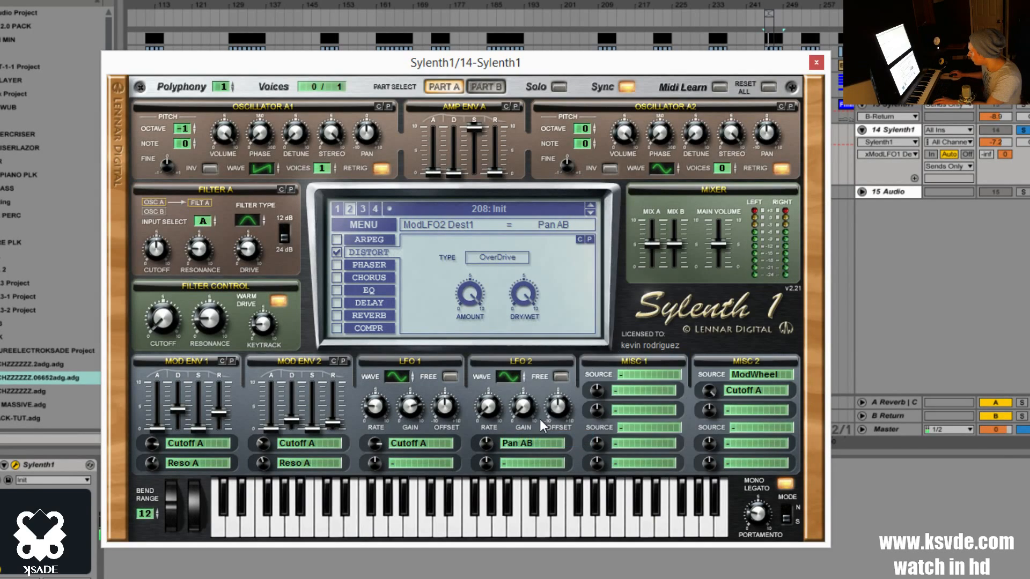
{"action": "left_click", "coordinate": [534, 443]}
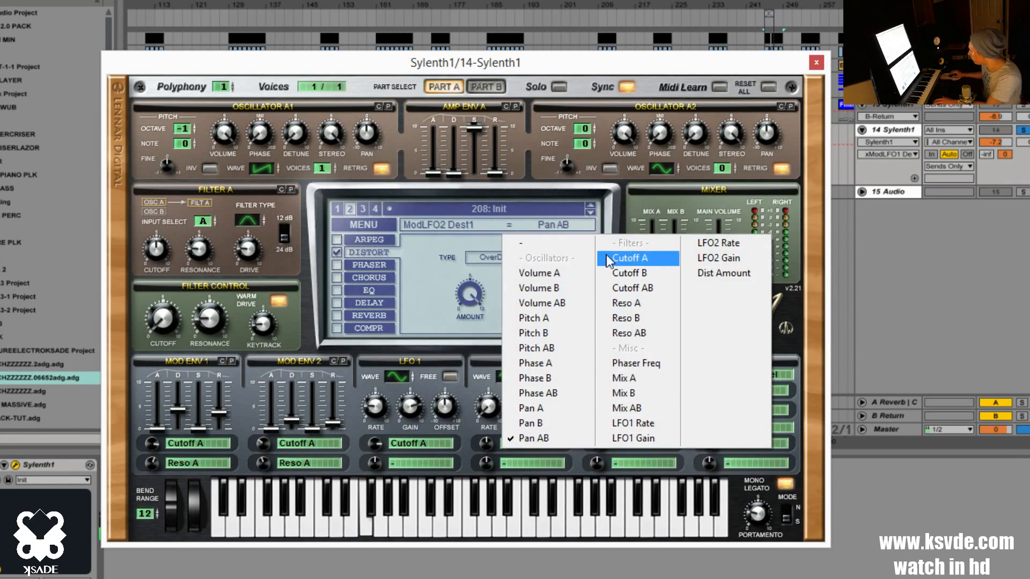
{"action": "left_click", "coordinate": [539, 318]}
{"action": "left_click_drag", "start_coordinate": [530, 402], "coordinate": [533, 381]}
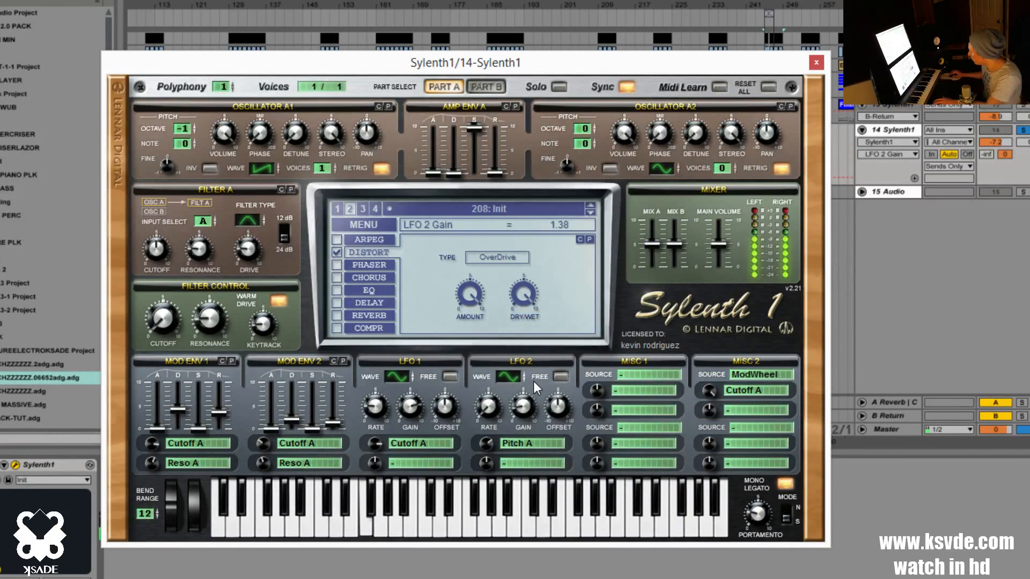
{"action": "left_click_drag", "start_coordinate": [491, 411], "coordinate": [498, 284]}
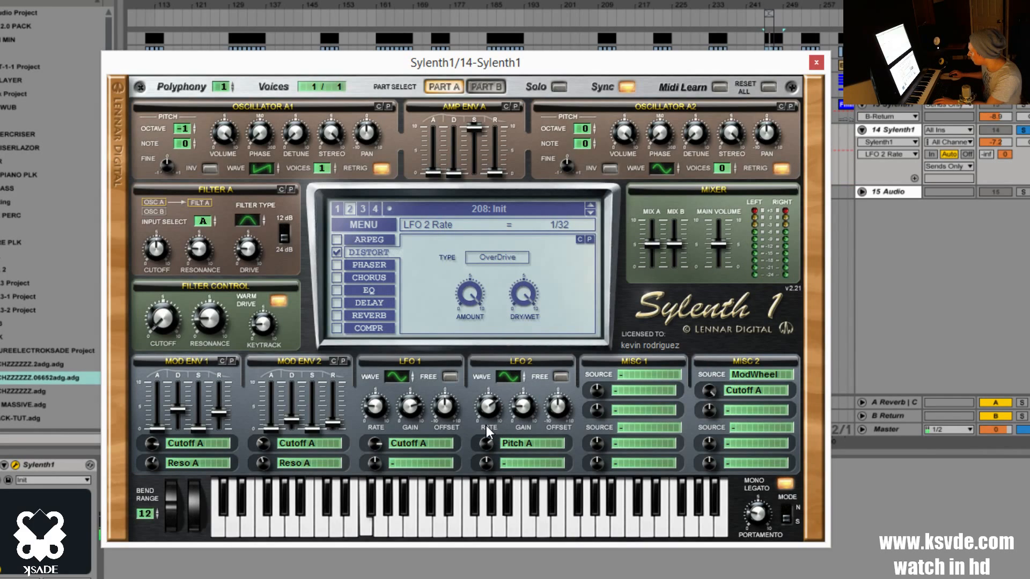
{"action": "mouse_move", "coordinate": [487, 441]}
{"action": "left_mouse_down"}
{"action": "mouse_move", "coordinate": [478, 464]}
{"action": "mouse_move", "coordinate": [491, 407]}
{"action": "mouse_move", "coordinate": [505, 423]}
{"action": "mouse_move", "coordinate": [492, 447]}
{"action": "left_mouse_up"}
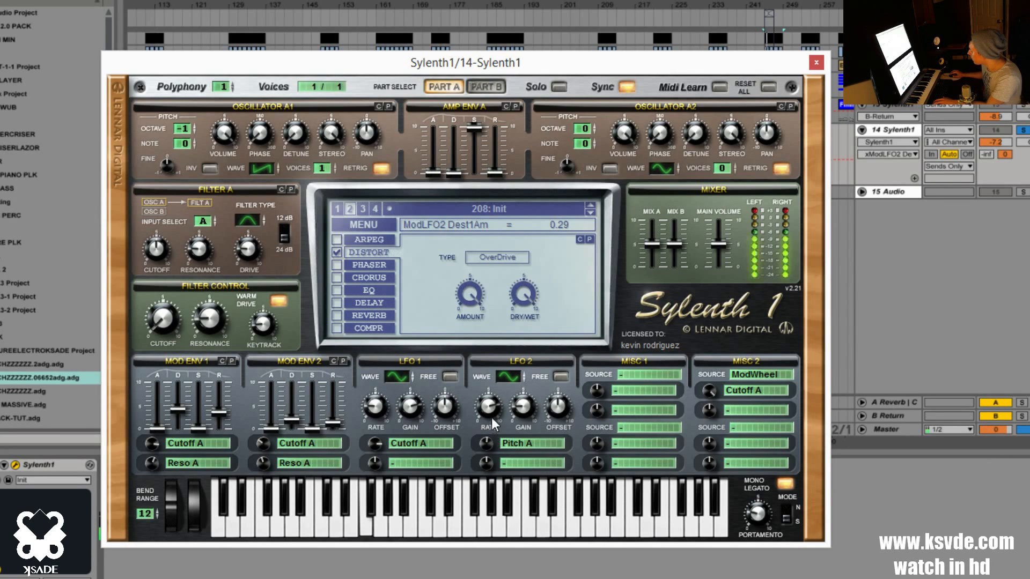
Step: Try LFO 2's Free mode while adjusting its rate and gain, and switch Free off again
{"action": "left_click", "coordinate": [560, 378]}
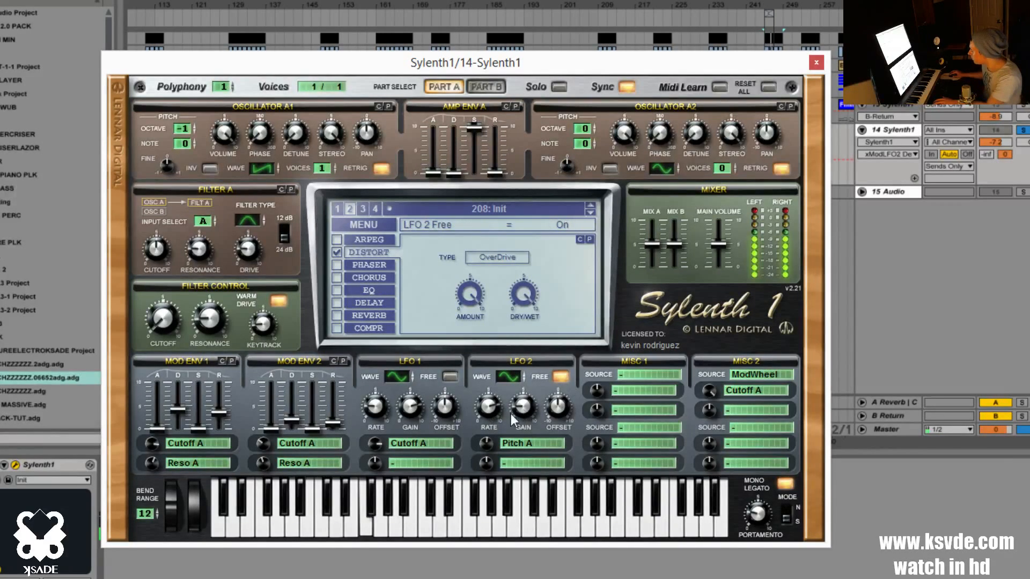
{"action": "left_click_drag", "start_coordinate": [489, 417], "coordinate": [539, 407]}
{"action": "left_click", "coordinate": [561, 377]}
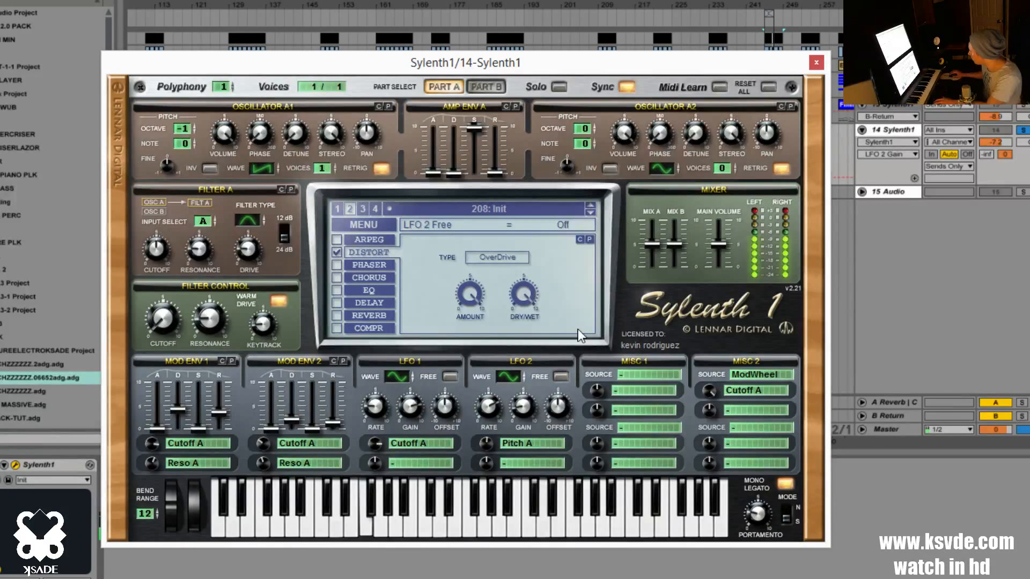
Step: Set the first Misc 1 source to Amp Env B and give that envelope maximum attack, no sustain and minimal decay
{"action": "left_click", "coordinate": [634, 375]}
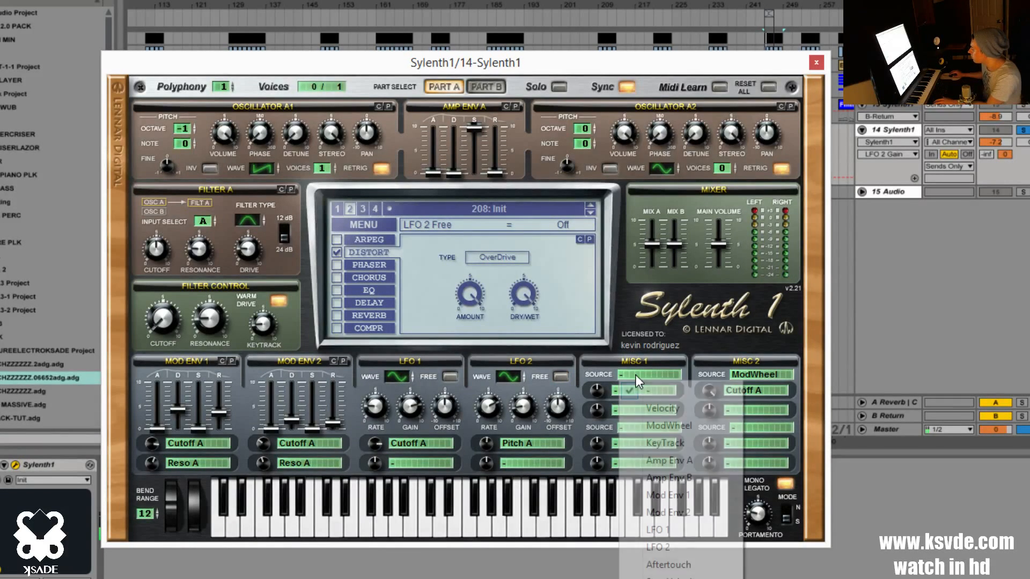
{"action": "left_click", "coordinate": [668, 477]}
{"action": "left_click", "coordinate": [486, 87]}
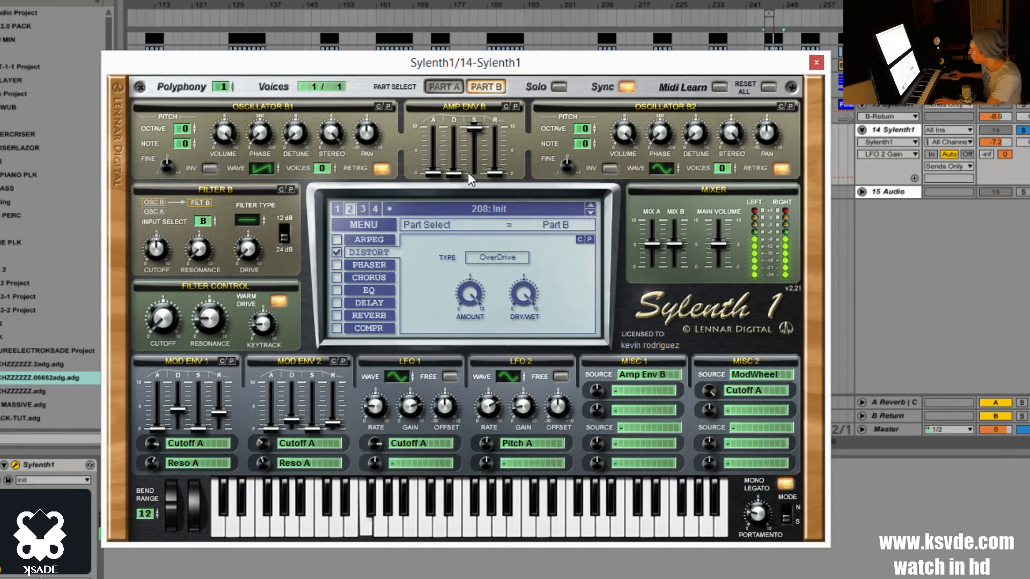
{"action": "mouse_move", "coordinate": [463, 173]}
{"action": "left_mouse_down"}
{"action": "mouse_move", "coordinate": [460, 162]}
{"action": "mouse_move", "coordinate": [474, 176]}
{"action": "mouse_move", "coordinate": [455, 177]}
{"action": "mouse_move", "coordinate": [426, 65]}
{"action": "mouse_move", "coordinate": [455, 189]}
{"action": "left_mouse_up"}
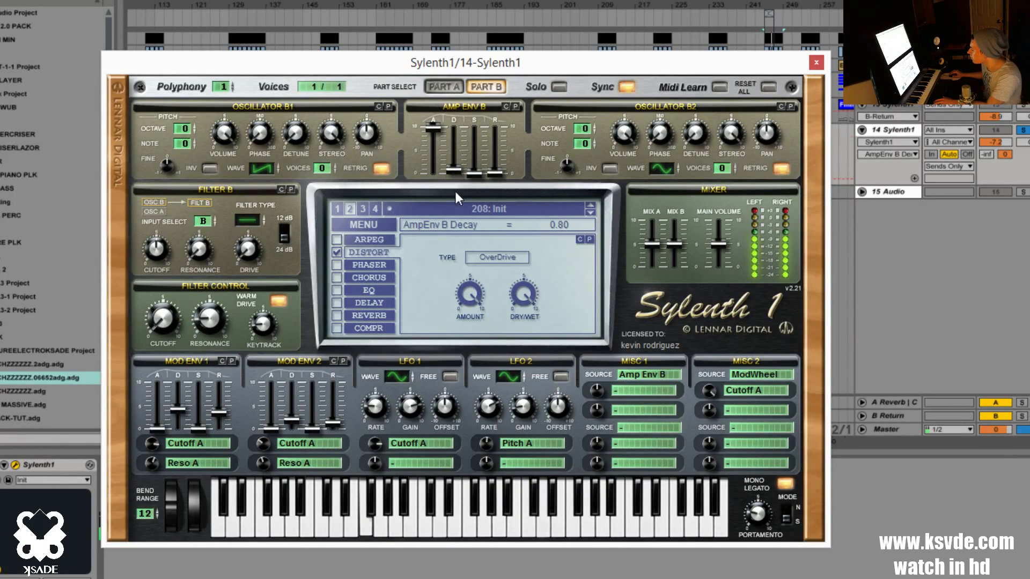
Step: Try routing Amp Env B to Pitch A with an amount of about -6.76, and clear that destination
{"action": "left_click", "coordinate": [651, 394]}
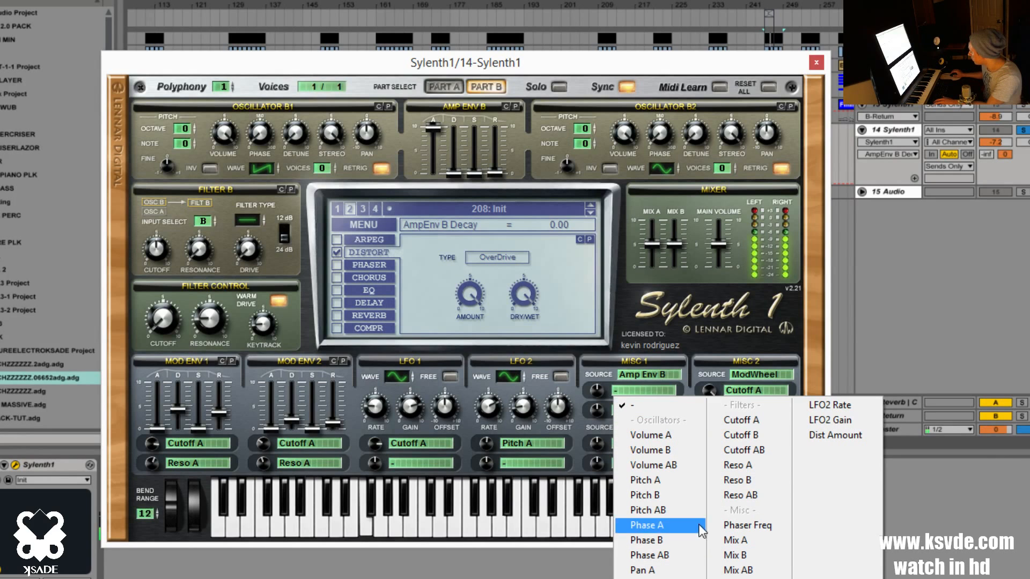
{"action": "left_click", "coordinate": [656, 475]}
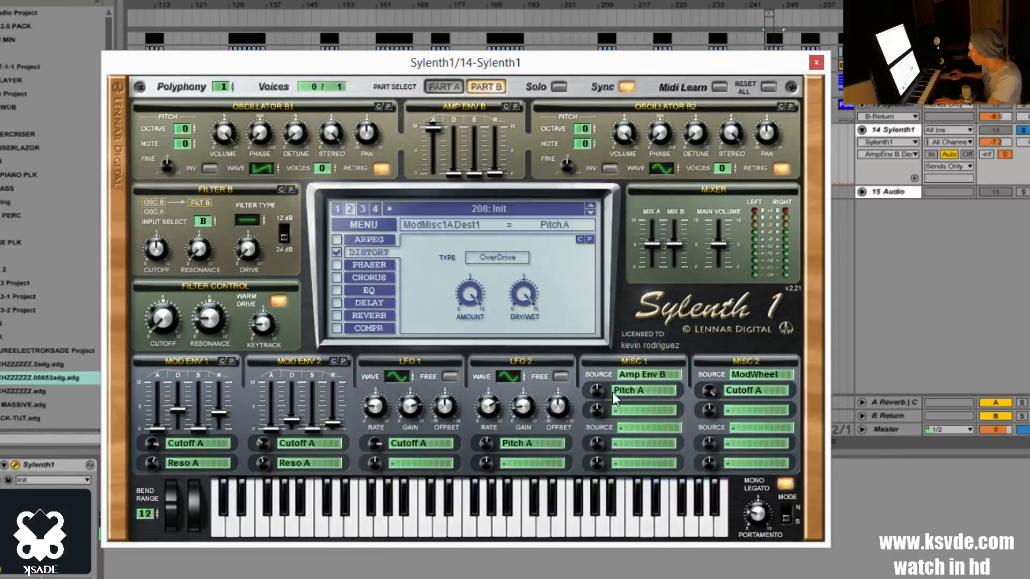
{"action": "left_click_drag", "start_coordinate": [598, 391], "coordinate": [617, 466]}
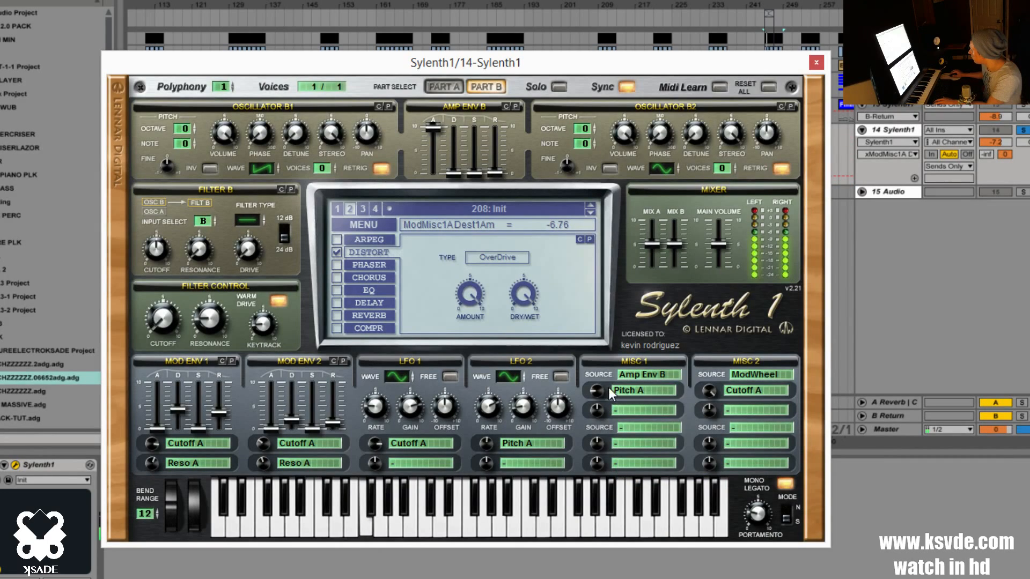
{"action": "left_click", "coordinate": [628, 390]}
{"action": "left_click", "coordinate": [649, 405]}
Step: Route Amp Env B to Cutoff A with an amount of about 7.33, and set its attack to 0 and decay to about 1.26
{"action": "left_click", "coordinate": [630, 388]}
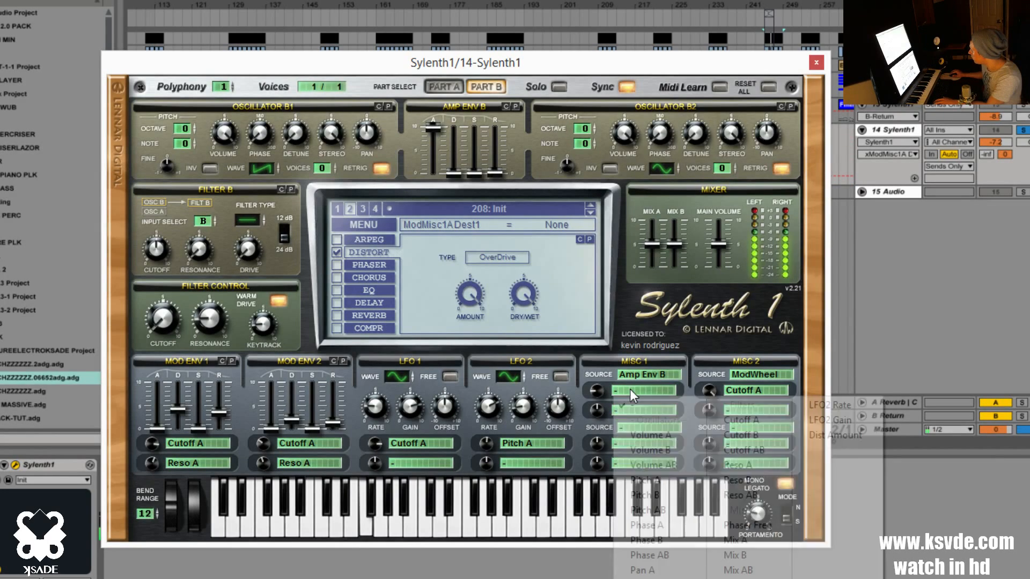
{"action": "left_click", "coordinate": [747, 419]}
{"action": "left_click_drag", "start_coordinate": [434, 129], "coordinate": [465, 159]}
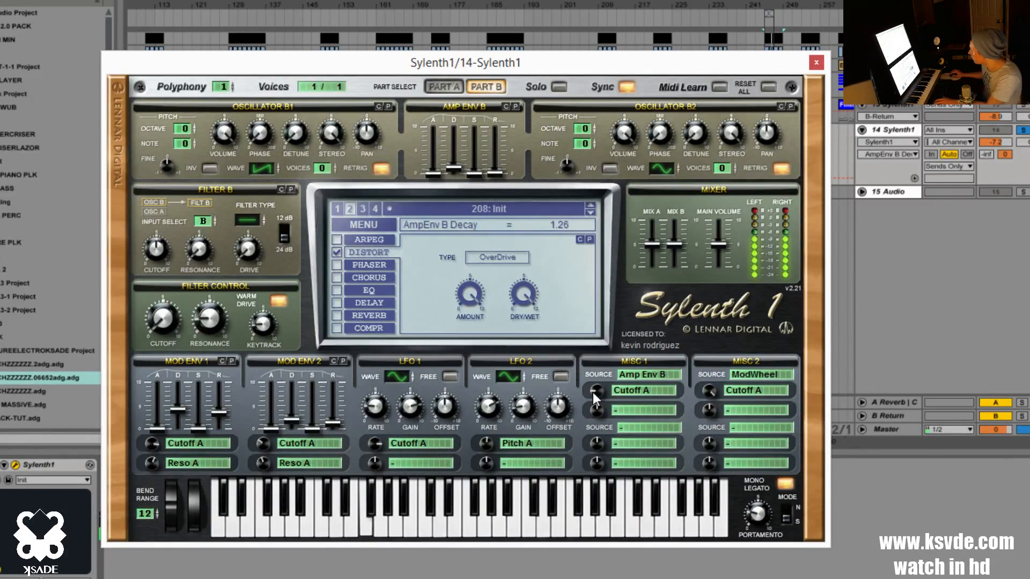
{"action": "left_click_drag", "start_coordinate": [593, 392], "coordinate": [636, 319]}
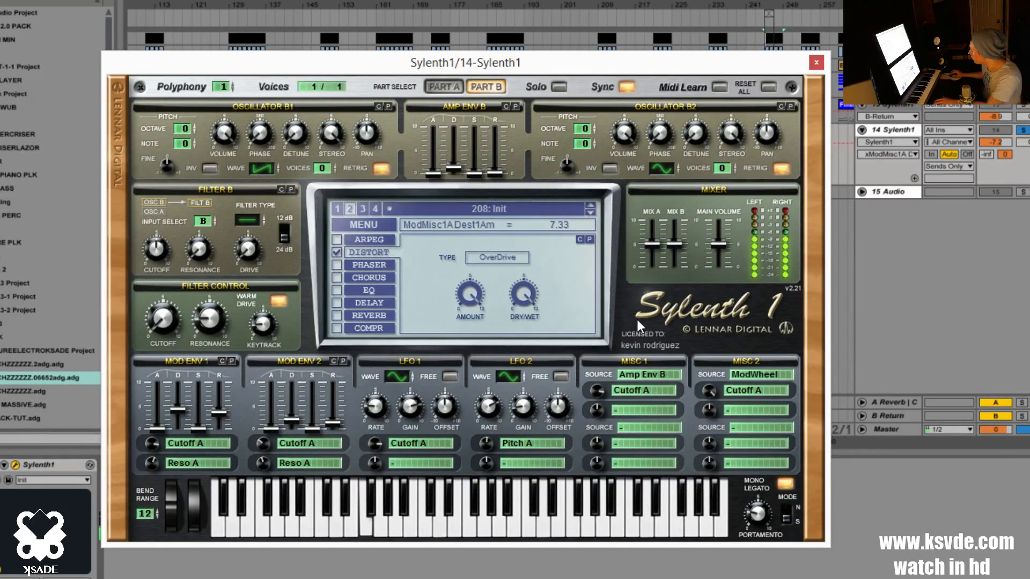
{"action": "left_click", "coordinate": [458, 168]}
{"action": "left_click_drag", "start_coordinate": [458, 176], "coordinate": [455, 204]}
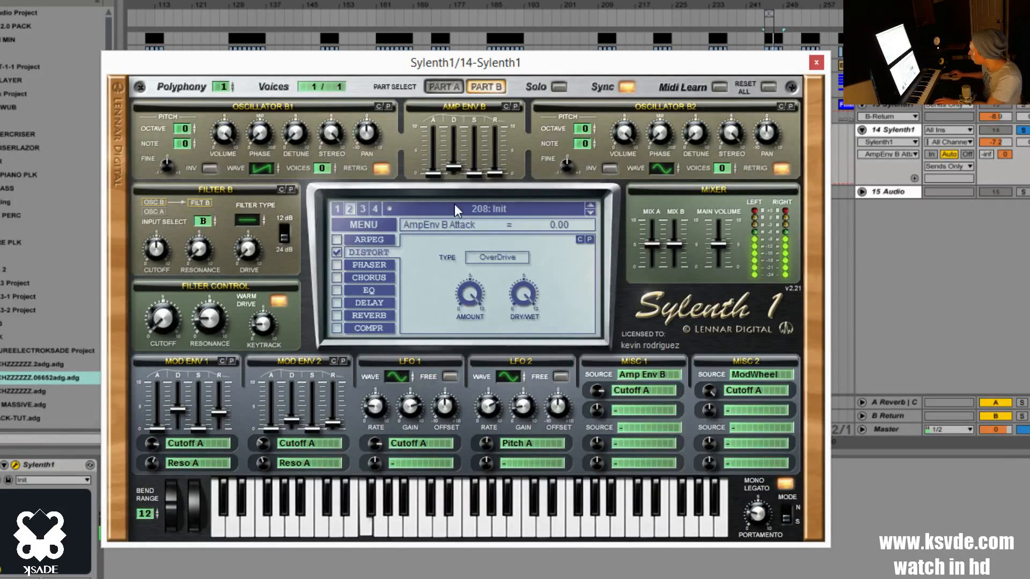
Step: Try routing Amp Env B to Reso A as its second destination with a small amount, and clear that destination
{"action": "left_click", "coordinate": [639, 413]}
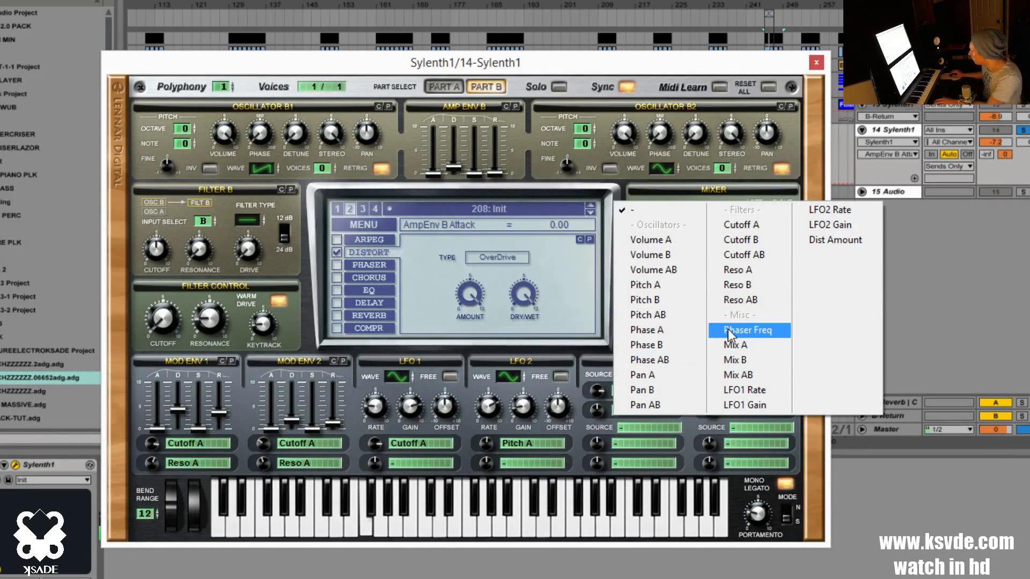
{"action": "left_click", "coordinate": [742, 272]}
{"action": "left_click_drag", "start_coordinate": [594, 410], "coordinate": [622, 391]}
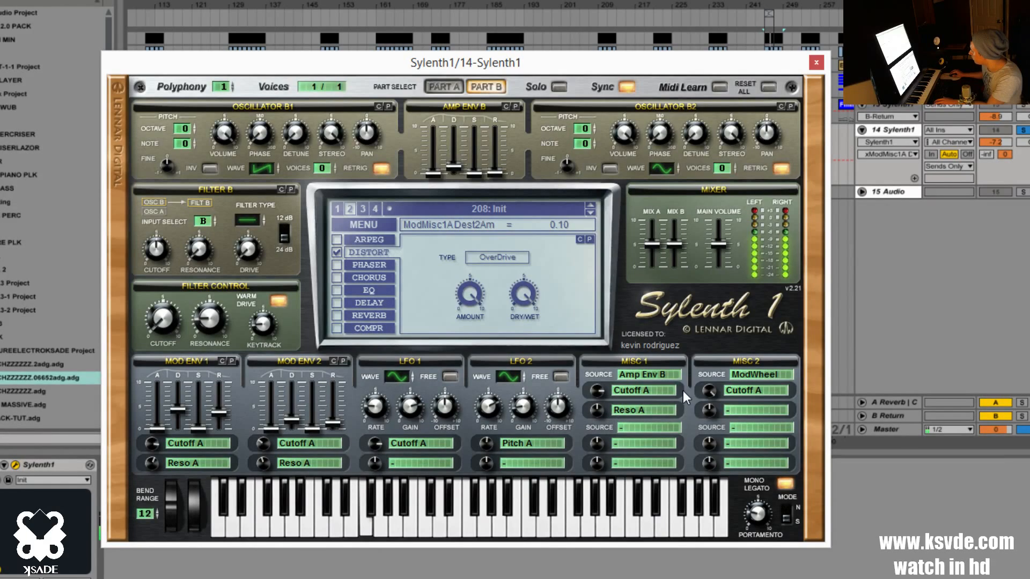
{"action": "left_click", "coordinate": [611, 412]}
{"action": "left_click", "coordinate": [643, 218]}
Step: Lower the Amp Env B modulation amount on Cutoff A to about 2.57
{"action": "left_click_drag", "start_coordinate": [596, 392], "coordinate": [587, 422]}
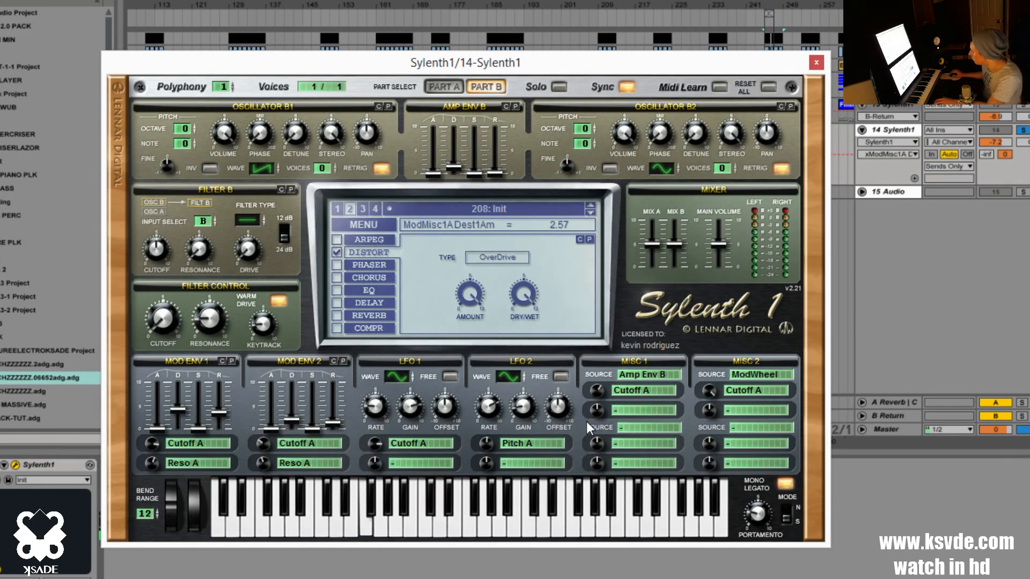
Step: Return to Part A and enable the EQ with treble about 4.93 dB, treble frequency about 1051.70 Hz and bass about 7.93 dB
{"action": "left_click", "coordinate": [446, 91]}
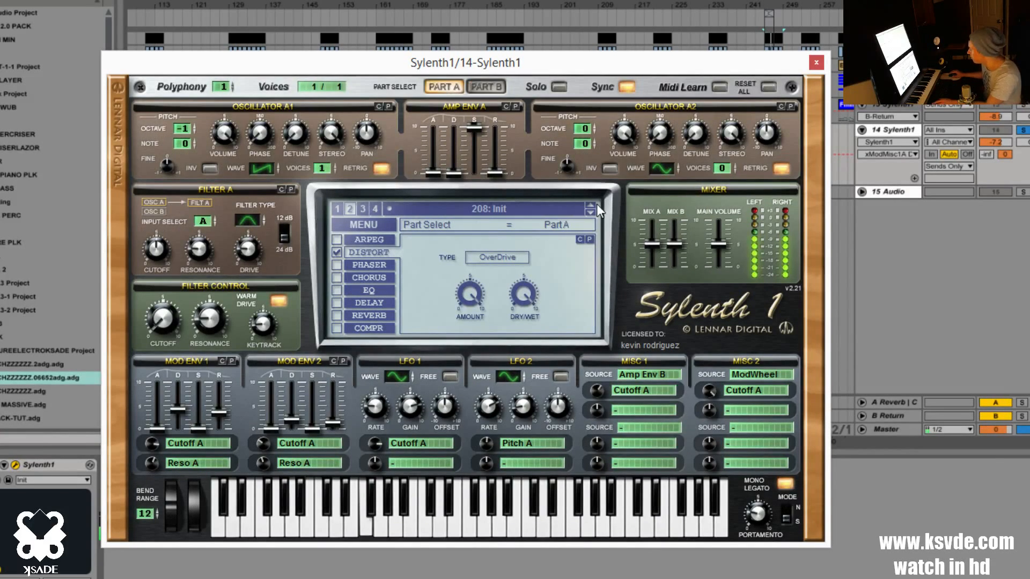
{"action": "left_click", "coordinate": [337, 292]}
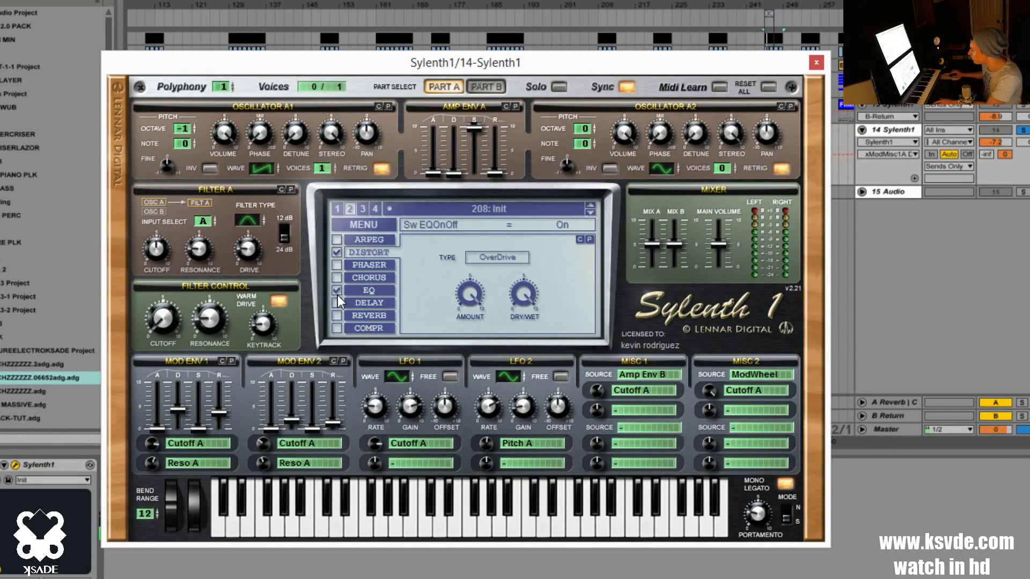
{"action": "left_click_drag", "start_coordinate": [514, 295], "coordinate": [521, 329]}
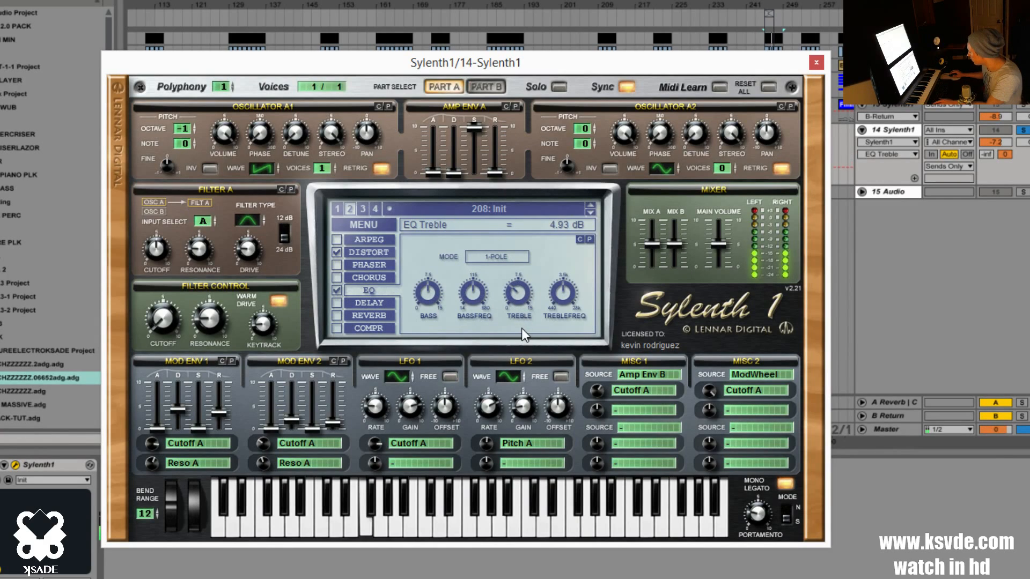
{"action": "left_click_drag", "start_coordinate": [561, 294], "coordinate": [558, 343]}
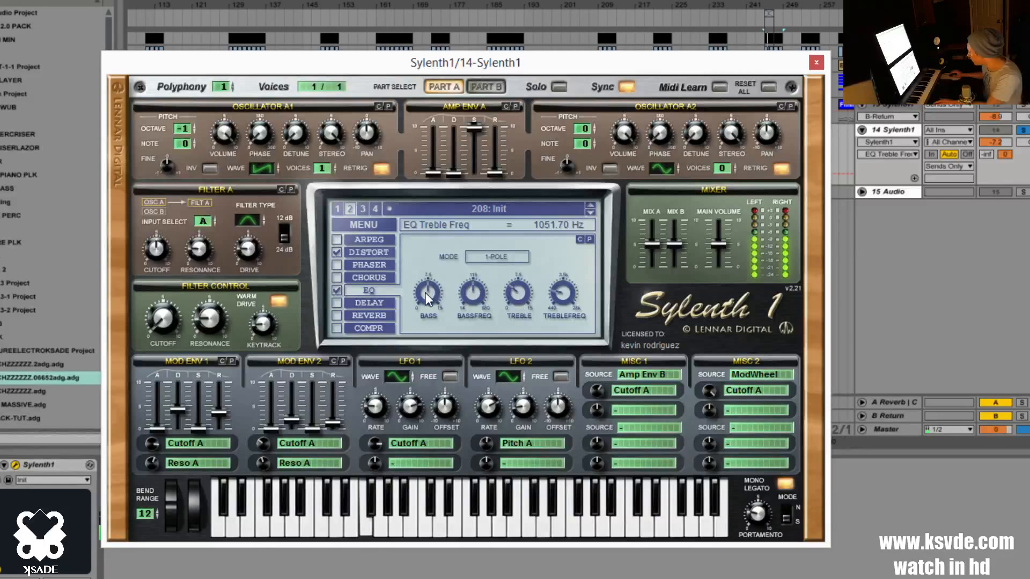
{"action": "mouse_move", "coordinate": [439, 297]}
{"action": "left_mouse_down"}
{"action": "mouse_move", "coordinate": [455, 280]}
{"action": "mouse_move", "coordinate": [449, 305]}
{"action": "left_mouse_up"}
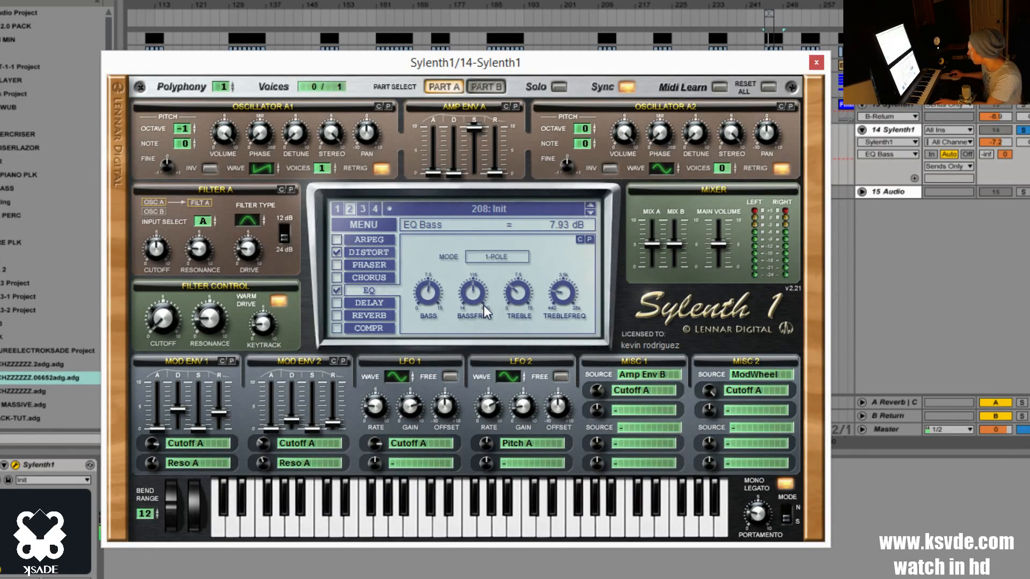
Step: Enable the compressor, adjust its threshold, and set its ratio to about 5.95:1
{"action": "left_click", "coordinate": [336, 329]}
{"action": "left_click", "coordinate": [364, 327]}
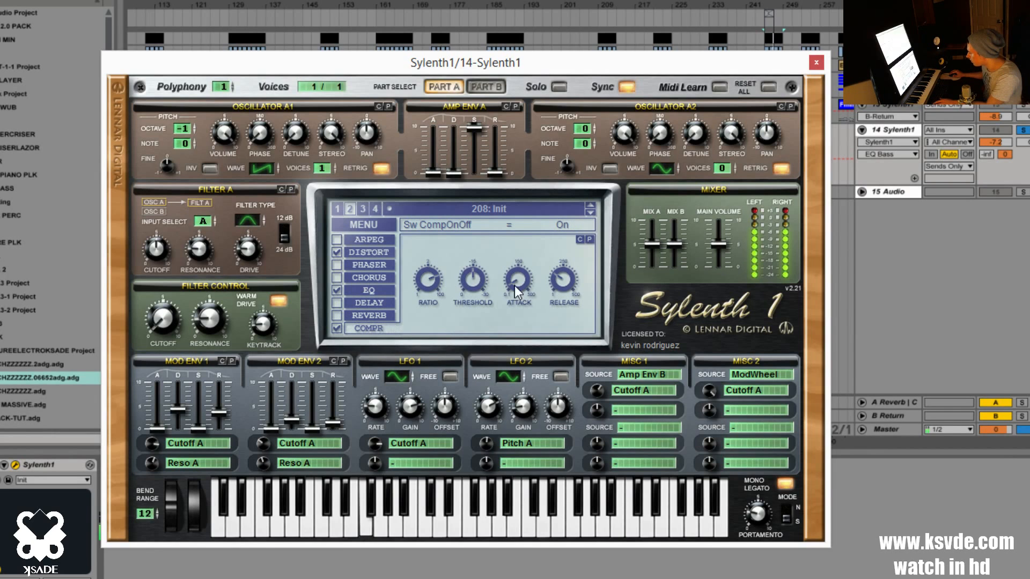
{"action": "mouse_move", "coordinate": [475, 279]}
{"action": "left_mouse_down"}
{"action": "mouse_move", "coordinate": [471, 295]}
{"action": "mouse_move", "coordinate": [490, 275]}
{"action": "left_mouse_up"}
{"action": "left_click_drag", "start_coordinate": [513, 278], "coordinate": [446, 282]}
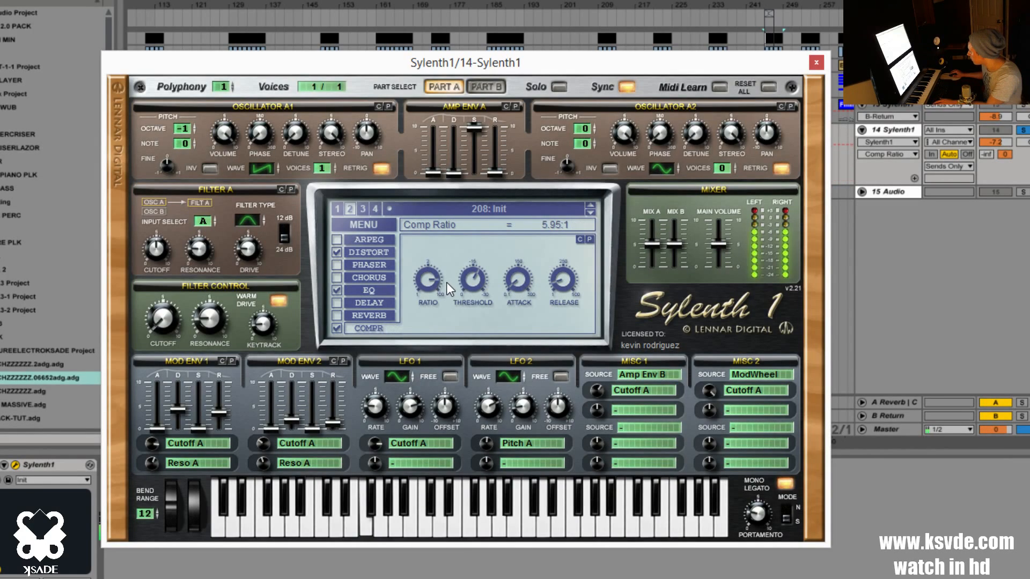
Step: Set Mix B to 0 in the mixer and raise the main volume
{"action": "left_click_drag", "start_coordinate": [673, 247], "coordinate": [674, 266]}
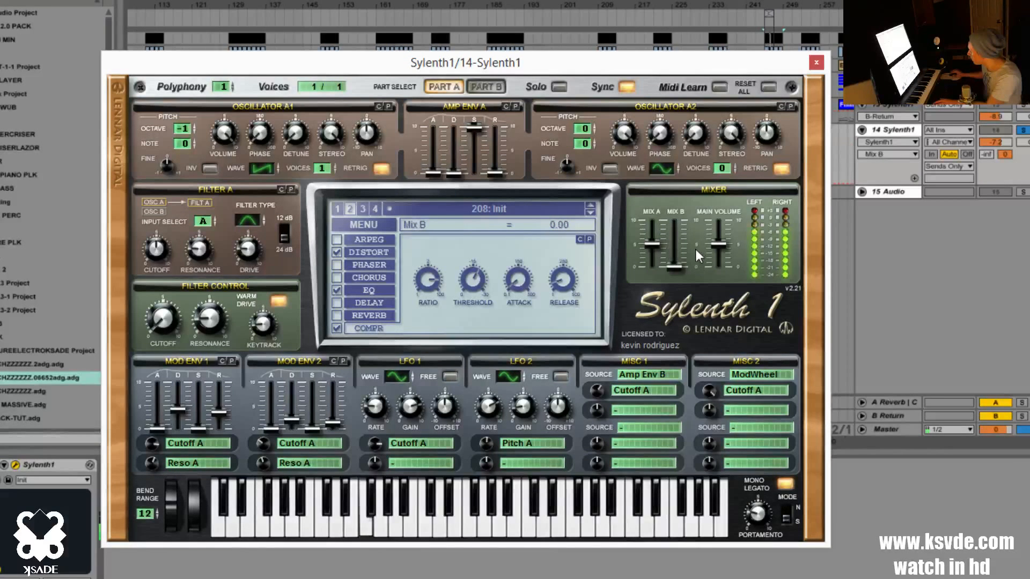
{"action": "left_click_drag", "start_coordinate": [729, 244], "coordinate": [720, 212]}
Step: Try oscillator A1 with two voices, a pulse wave and a detune of about 2.05, and return it to one voice at octave -1
{"action": "left_click", "coordinate": [335, 165]}
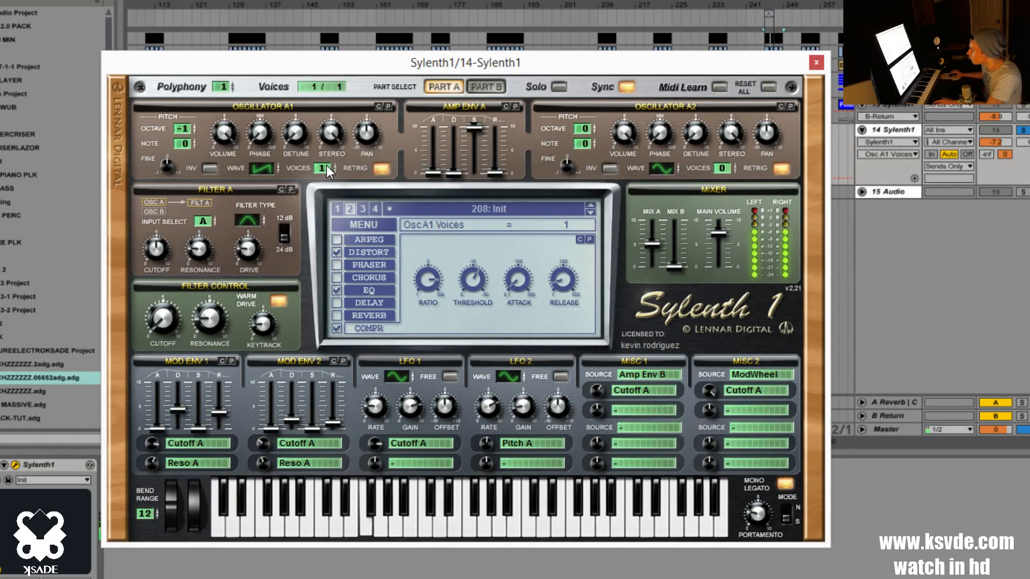
{"action": "left_click", "coordinate": [303, 137]}
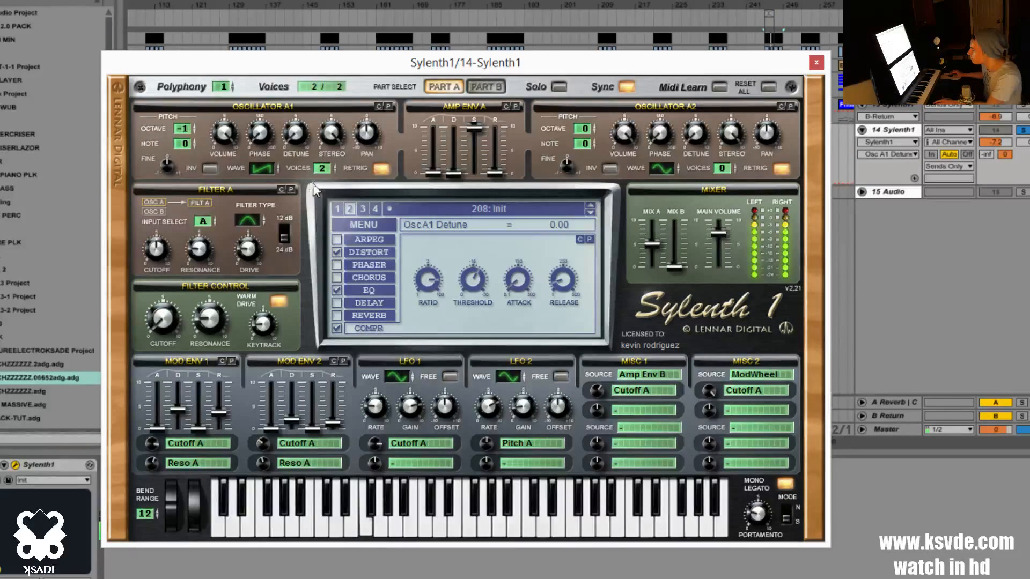
{"action": "left_click", "coordinate": [334, 171]}
{"action": "left_click_drag", "start_coordinate": [279, 163], "coordinate": [307, 150]}
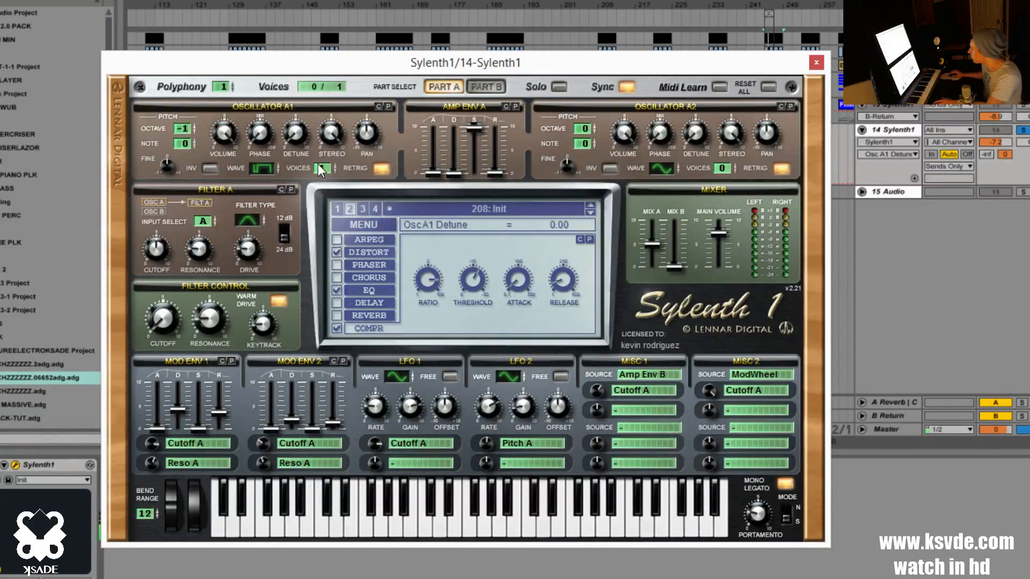
{"action": "left_click", "coordinate": [329, 165]}
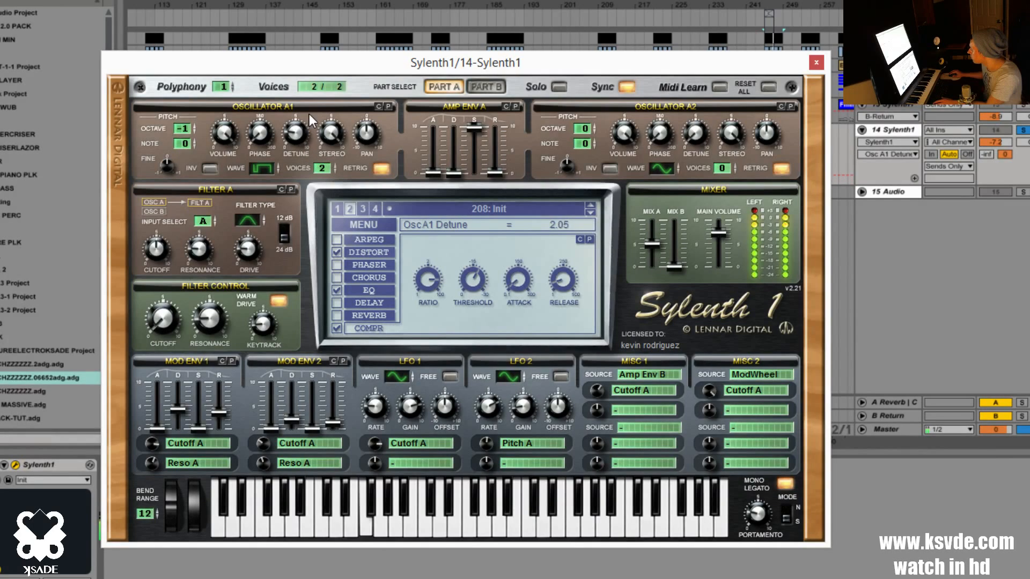
{"action": "left_click", "coordinate": [324, 171]}
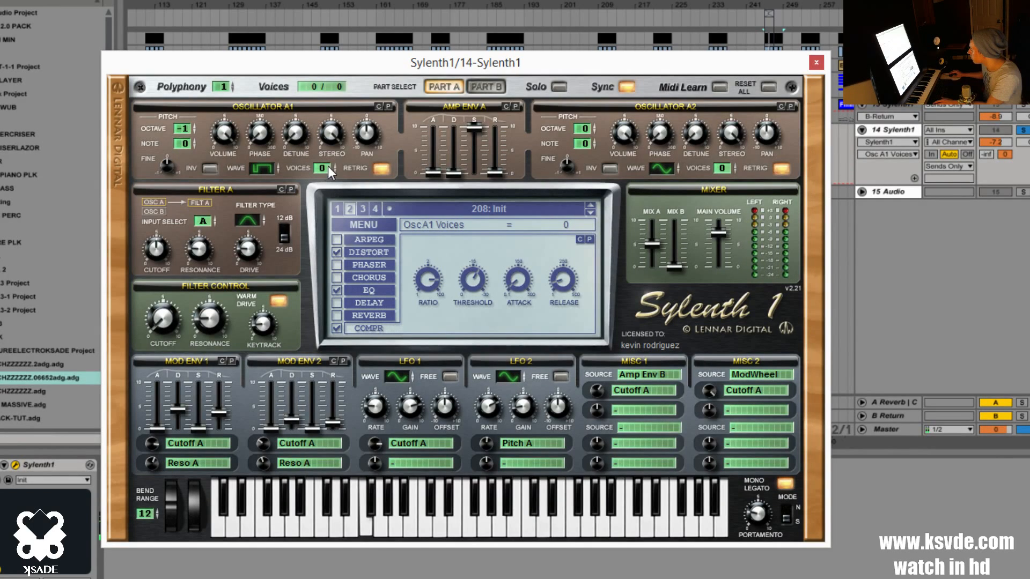
{"action": "left_click", "coordinate": [183, 129]}
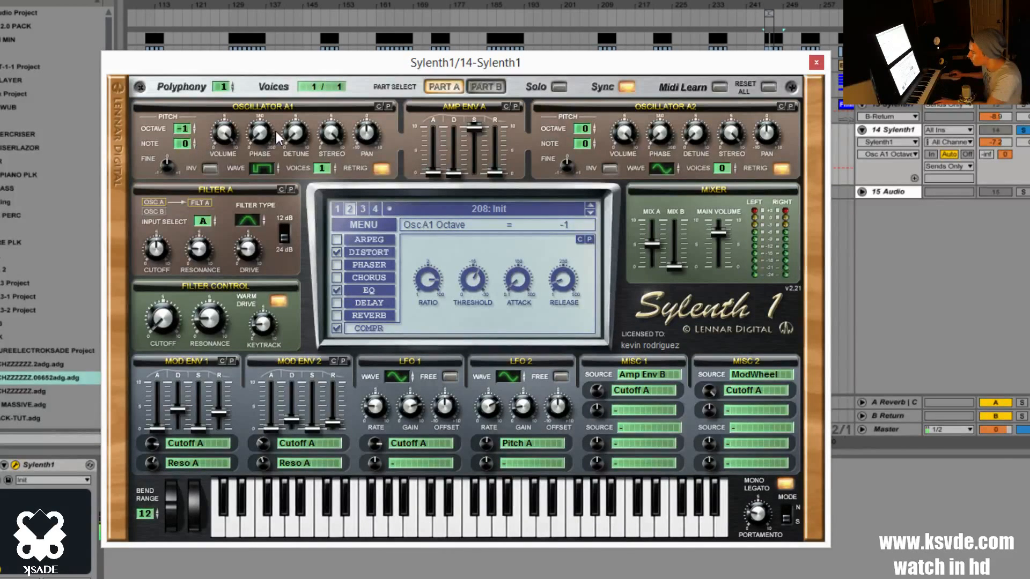
Step: Give oscillator B1 in Part B a pulse wave, one voice and octave -1, and set oscillator A1's wave to Saw
{"action": "left_click", "coordinate": [484, 87]}
{"action": "left_click", "coordinate": [456, 86]}
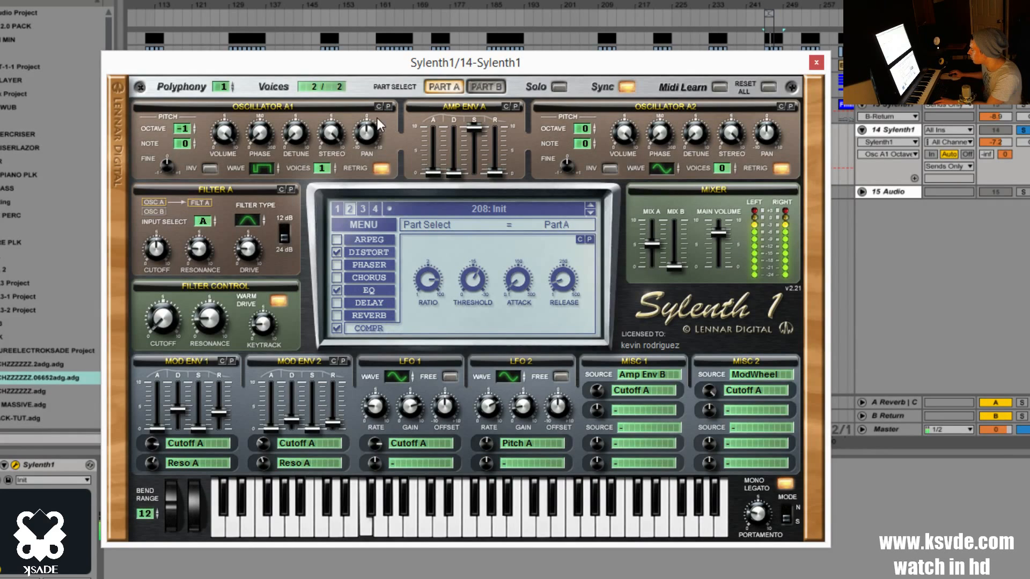
{"action": "left_click_drag", "start_coordinate": [263, 166], "coordinate": [262, 216]}
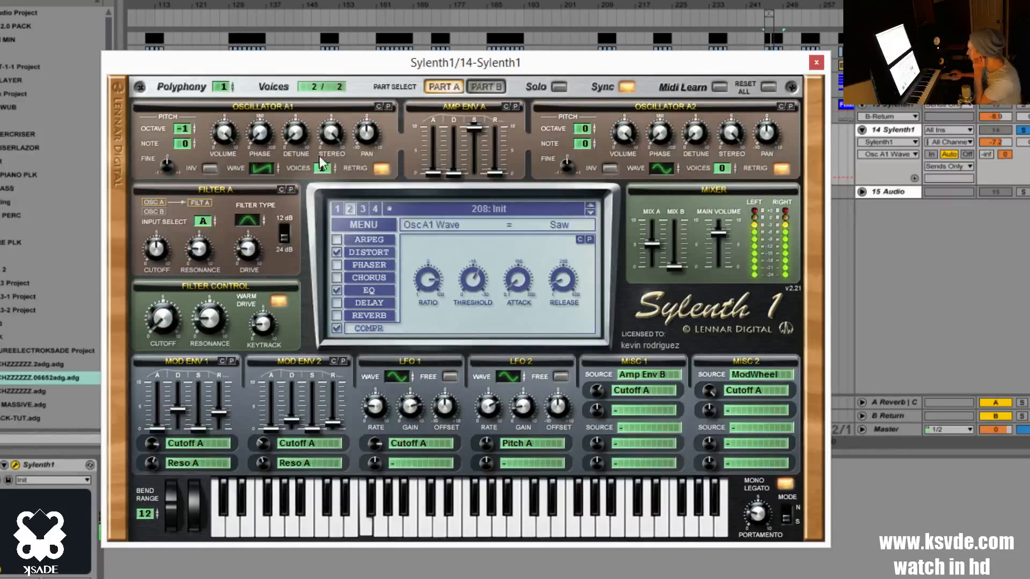
Step: Set Filter A's input to A+B, and give Filter B the same filter type with a cutoff of about 2.98 Hz
{"action": "left_click_drag", "start_coordinate": [200, 223], "coordinate": [224, 220]}
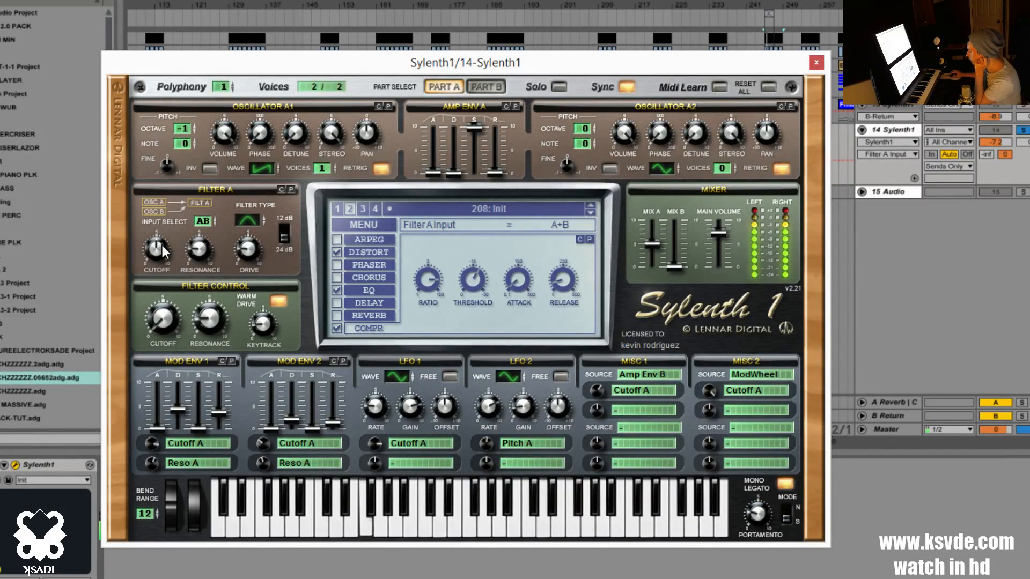
{"action": "left_click", "coordinate": [485, 86]}
{"action": "left_click", "coordinate": [266, 215]}
{"action": "mouse_move", "coordinate": [268, 211]}
{"action": "left_mouse_down"}
{"action": "mouse_move", "coordinate": [278, 198]}
{"action": "mouse_move", "coordinate": [270, 205]}
{"action": "left_mouse_up"}
{"action": "left_click_drag", "start_coordinate": [156, 248], "coordinate": [146, 307]}
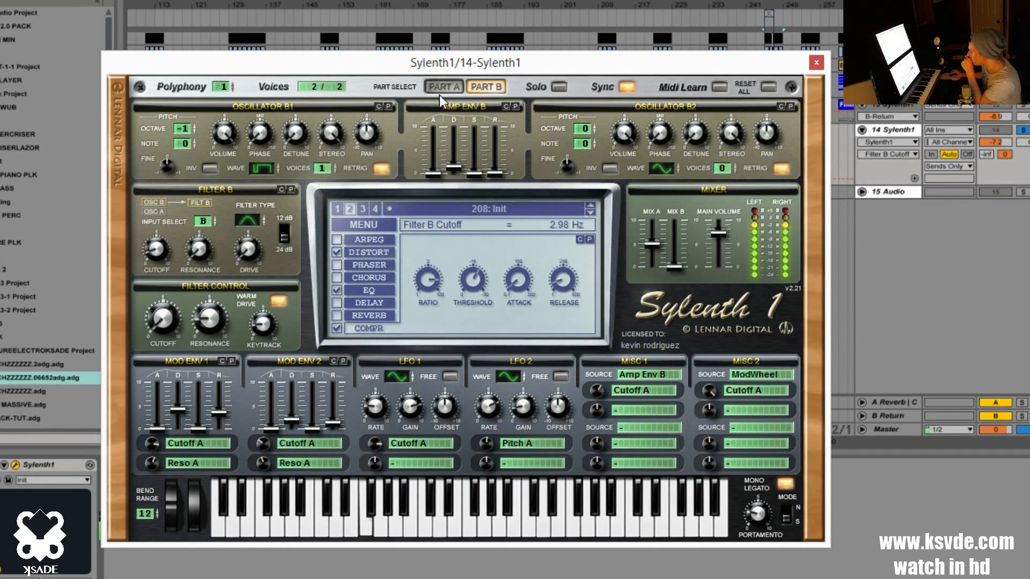
Step: Audition Part B in solo with Mix B at about 5.52, switch solo off, and set Mix B back to 0
{"action": "left_click", "coordinate": [558, 87]}
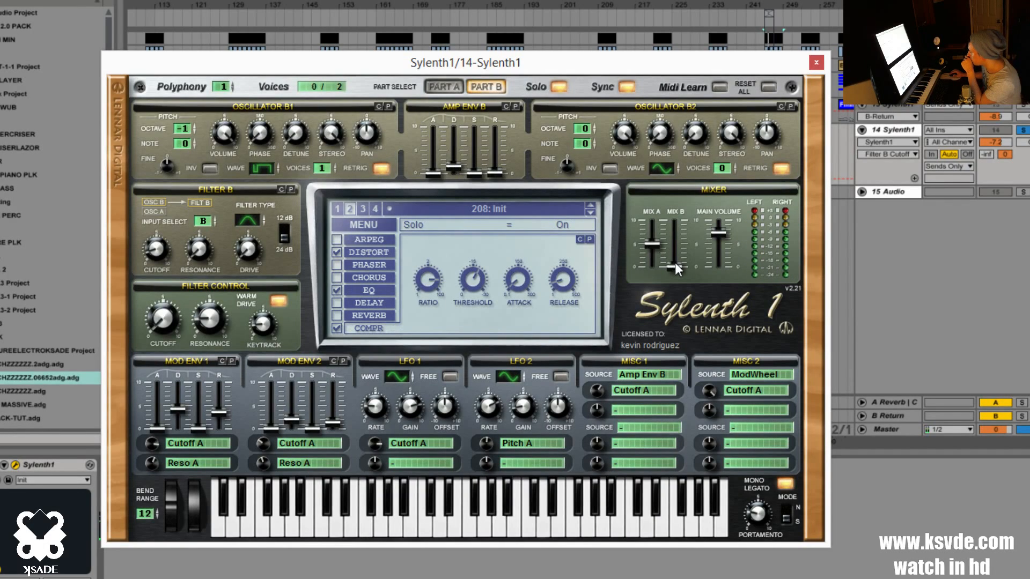
{"action": "left_click_drag", "start_coordinate": [675, 263], "coordinate": [687, 192]}
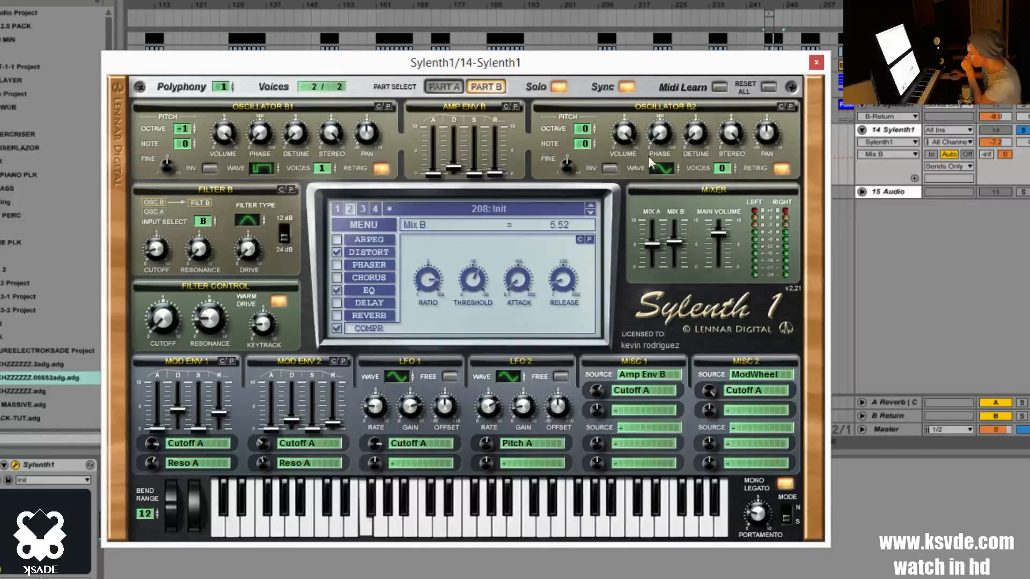
{"action": "left_click", "coordinate": [560, 86]}
{"action": "left_click_drag", "start_coordinate": [674, 240], "coordinate": [694, 397]}
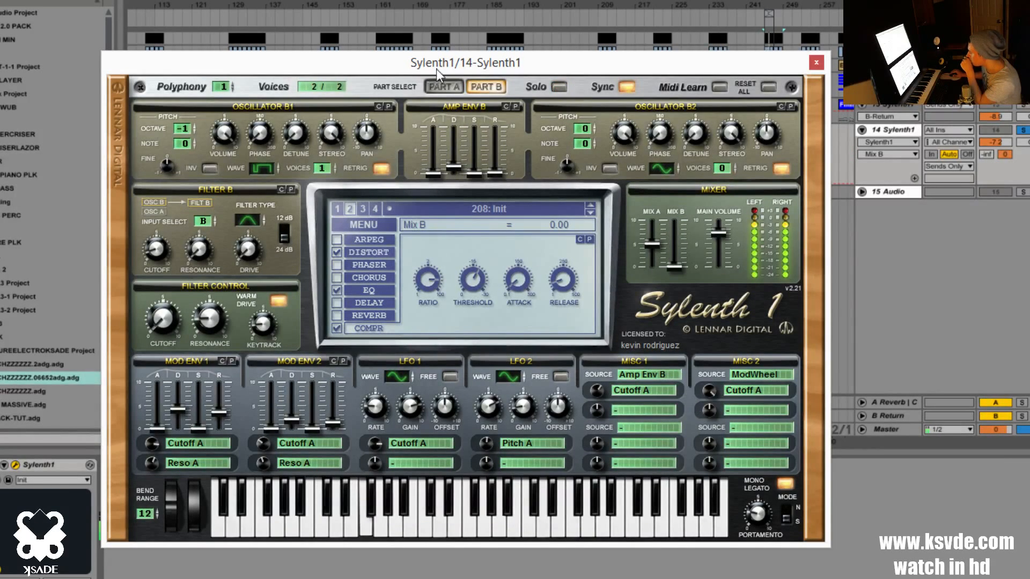
Step: Set oscillator B1's wave to Sine and its octave to -2 in Part B, checking Part A along the way
{"action": "left_click", "coordinate": [436, 88]}
{"action": "left_click", "coordinate": [480, 87]}
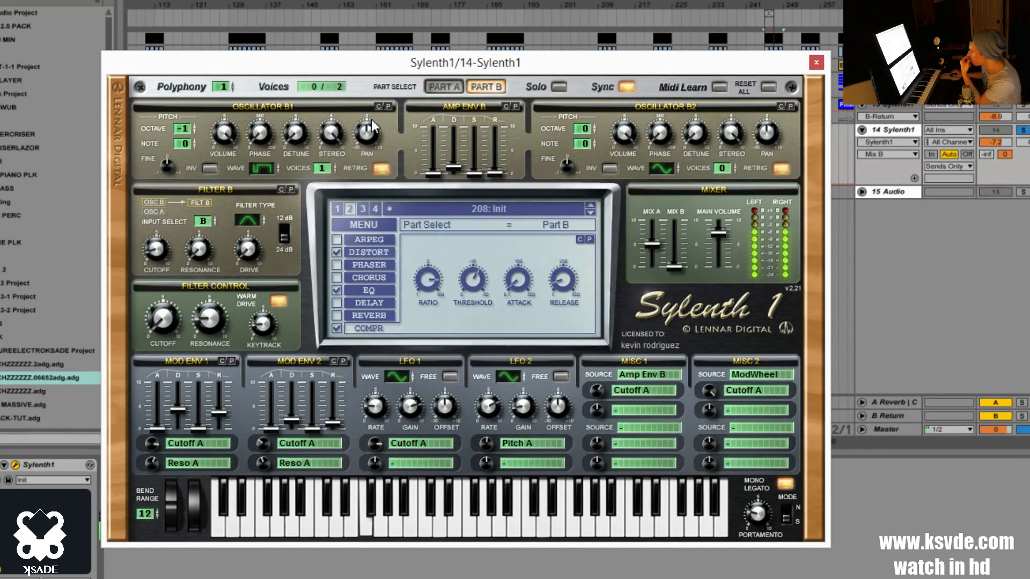
{"action": "left_click", "coordinate": [261, 167]}
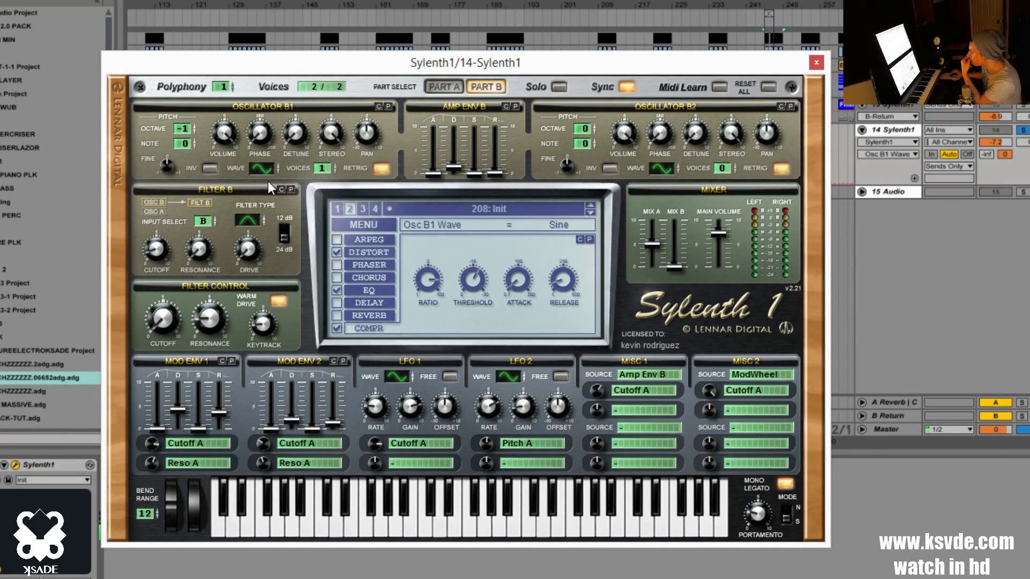
{"action": "left_click", "coordinate": [452, 88]}
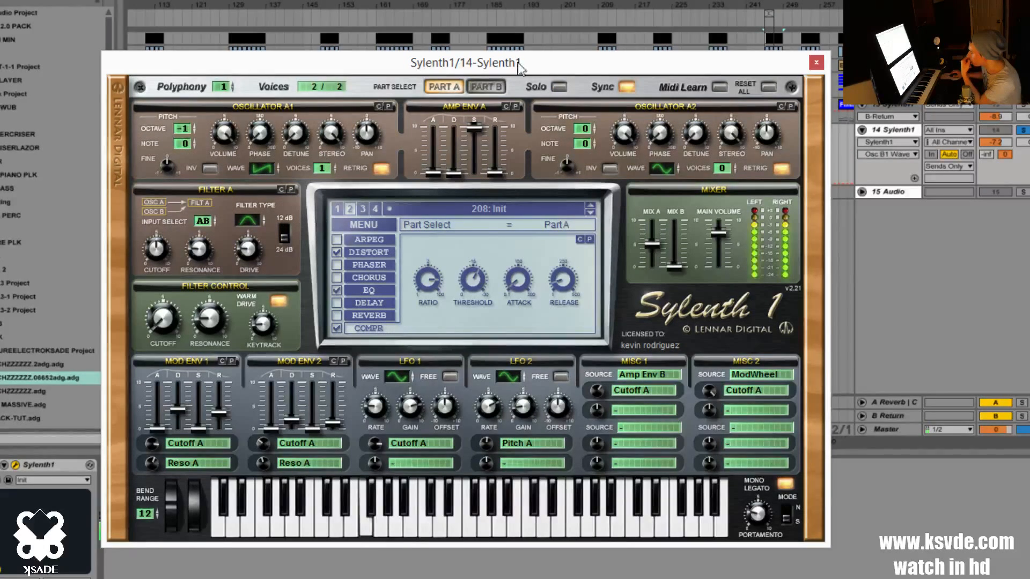
{"action": "left_click", "coordinate": [486, 88]}
{"action": "left_click", "coordinate": [194, 131]}
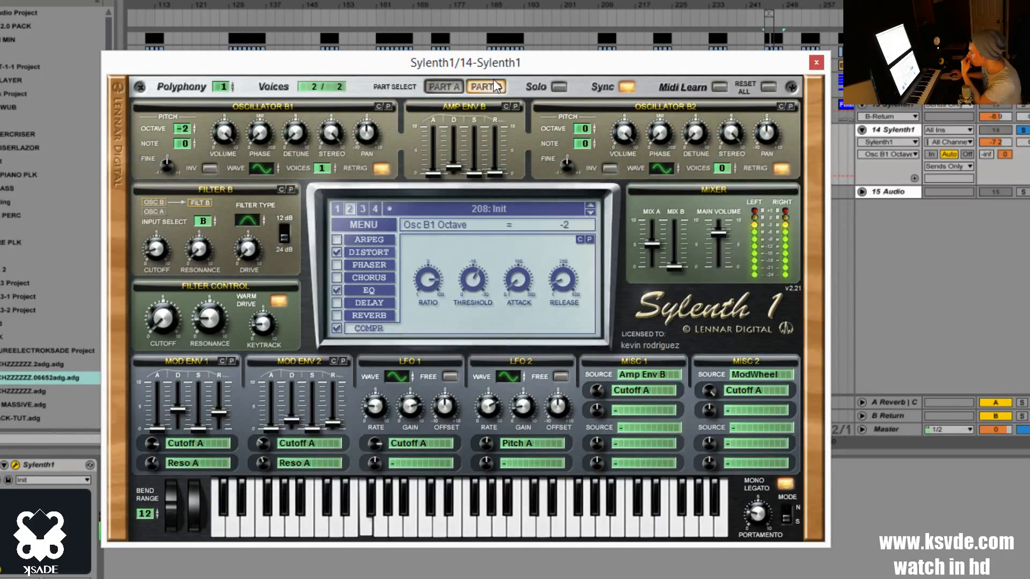
Step: Try changing Filter A's input selection in Part A to compare the sound, and return it to A+B
{"action": "left_click", "coordinate": [445, 86]}
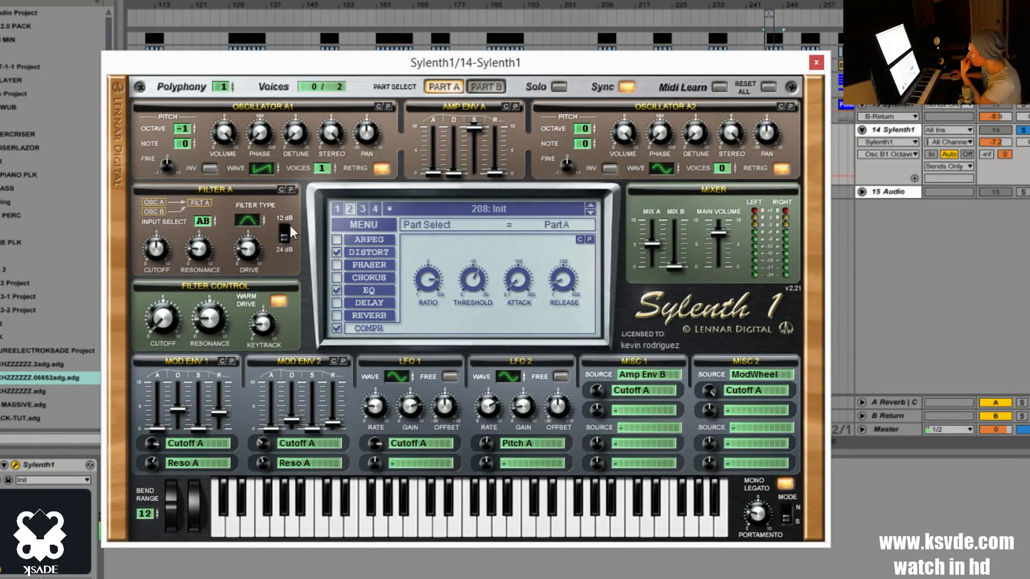
{"action": "left_click", "coordinate": [207, 224]}
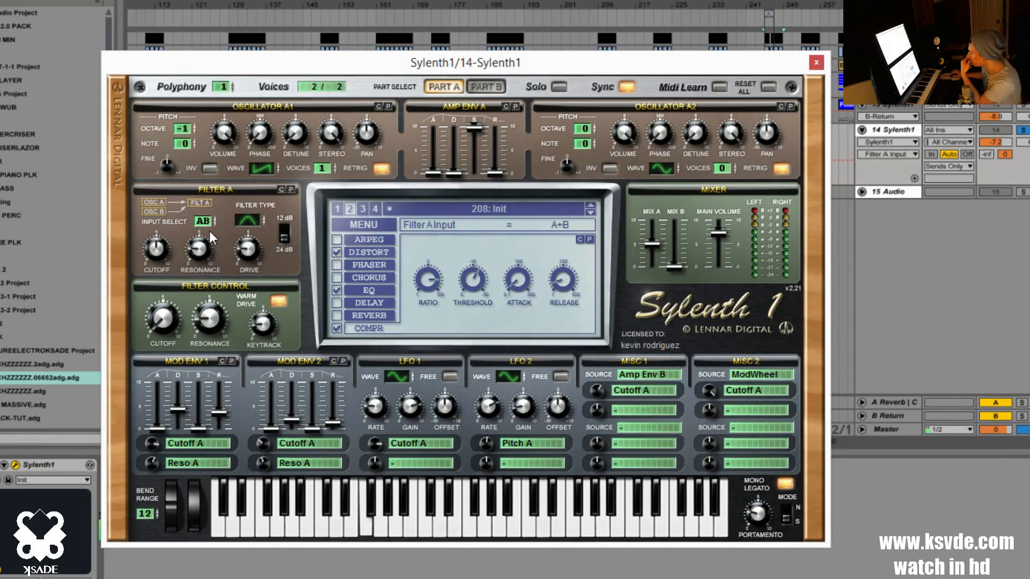
{"action": "left_click", "coordinate": [214, 224]}
Step: Change oscillator B1's octave in Part B and recheck Part A with Filter A's input on A+B
{"action": "left_click", "coordinate": [486, 87]}
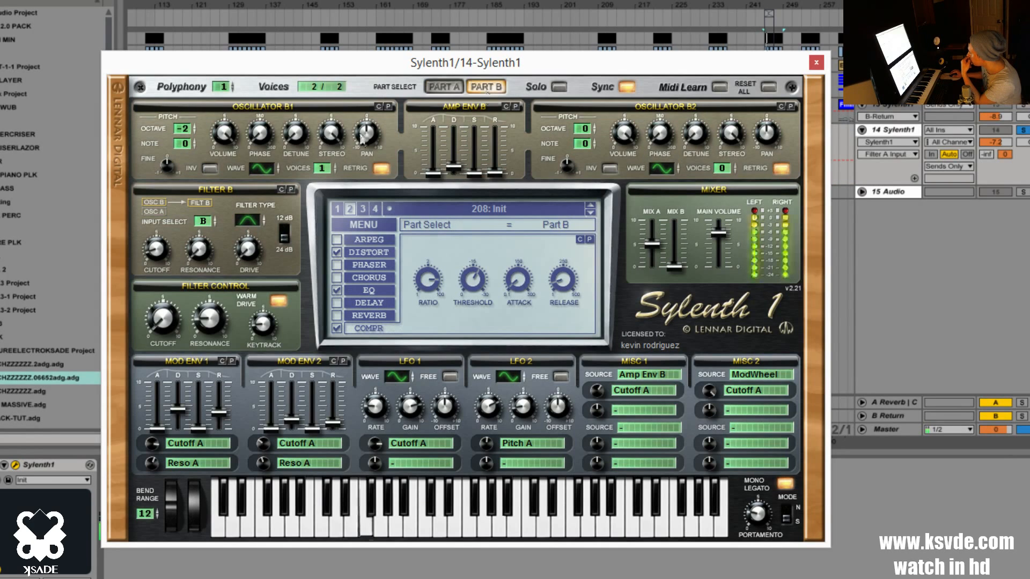
{"action": "left_click", "coordinate": [189, 129]}
{"action": "left_click", "coordinate": [445, 87]}
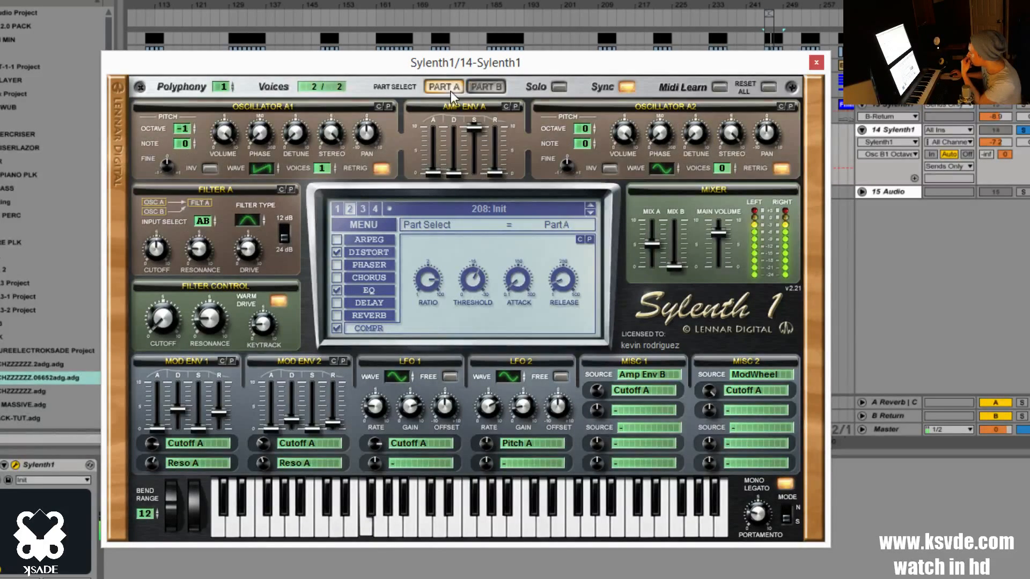
{"action": "left_click", "coordinate": [205, 224]}
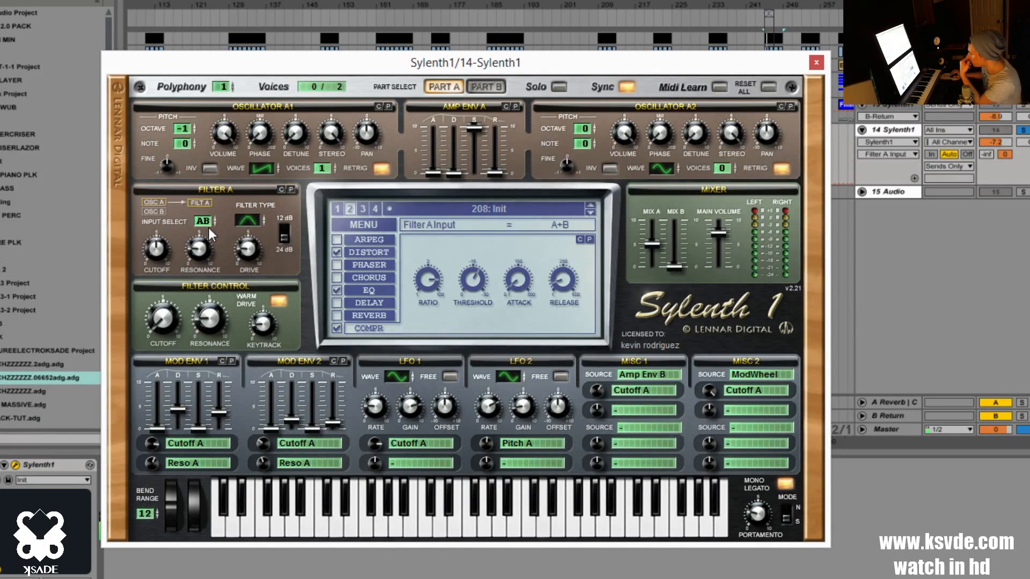
Step: Set Filter A's resonance to about 1.19 and add Reso A as the second ModWheel destination in Misc 2
{"action": "mouse_move", "coordinate": [200, 259]}
{"action": "left_mouse_down"}
{"action": "mouse_move", "coordinate": [234, 200]}
{"action": "mouse_move", "coordinate": [201, 270]}
{"action": "left_mouse_up"}
{"action": "left_click", "coordinate": [757, 409]}
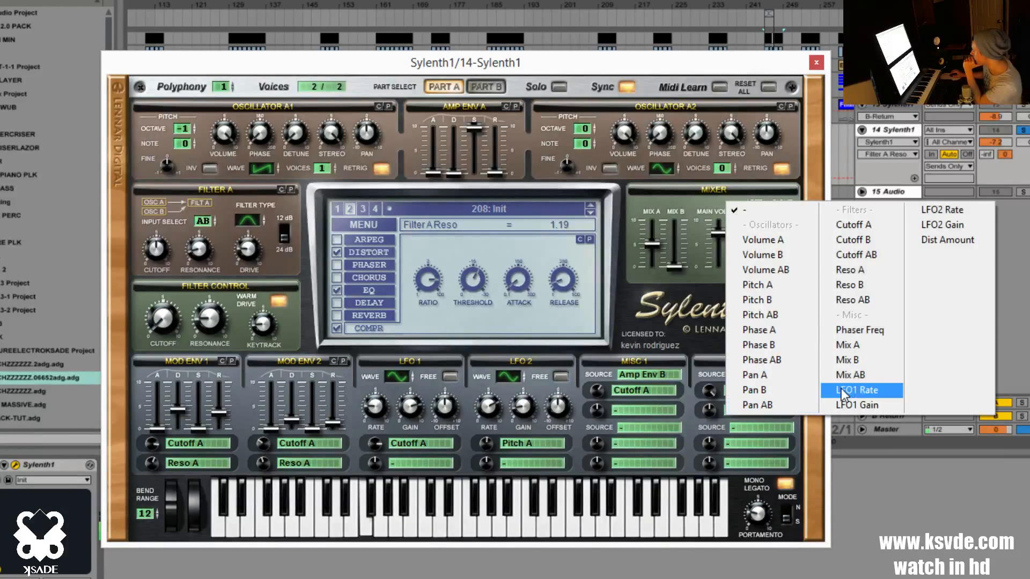
{"action": "left_click", "coordinate": [842, 270]}
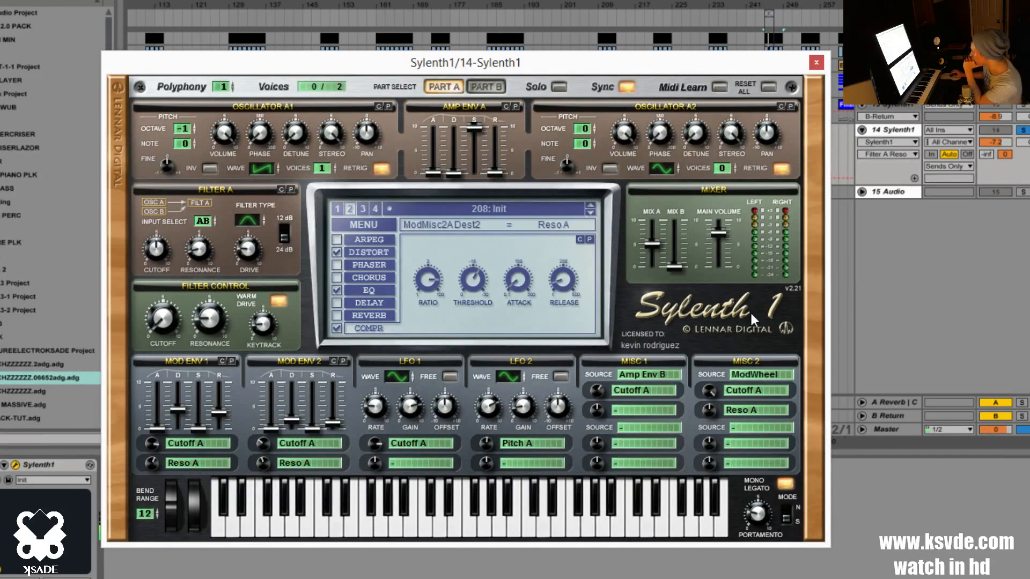
Step: Set Misc 2's ModWheel amounts to 10.00 for Reso A and about 0.29 for Cutoff A, and Filter A's resonance to 1.81
{"action": "left_click_drag", "start_coordinate": [704, 408], "coordinate": [739, 345]}
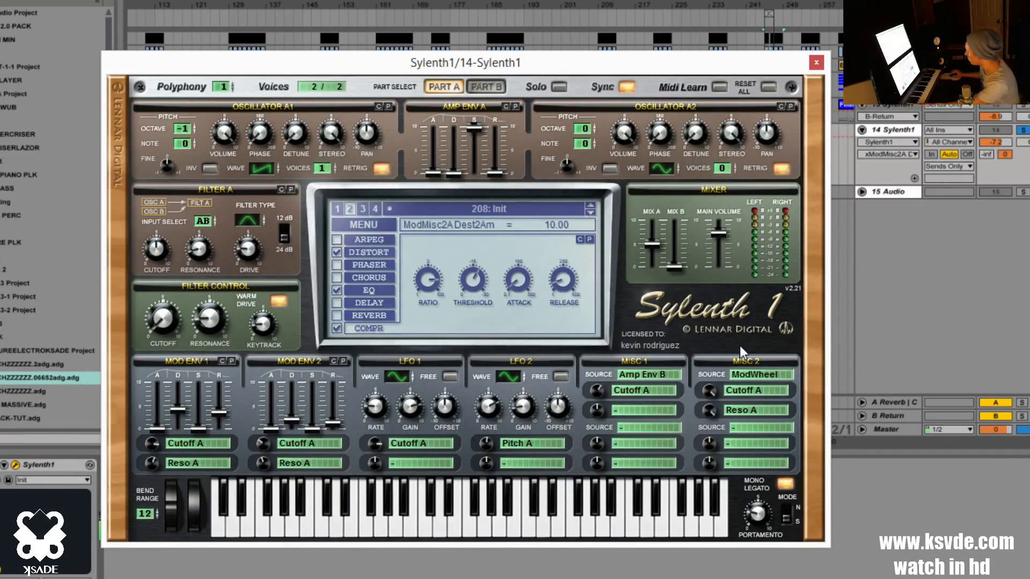
{"action": "left_click_drag", "start_coordinate": [711, 391], "coordinate": [706, 464]}
{"action": "left_click", "coordinate": [706, 391], "text": "ctrl"}
{"action": "mouse_move", "coordinate": [711, 390]}
{"action": "left_mouse_down"}
{"action": "mouse_move", "coordinate": [723, 381]}
{"action": "mouse_move", "coordinate": [714, 394]}
{"action": "left_mouse_up"}
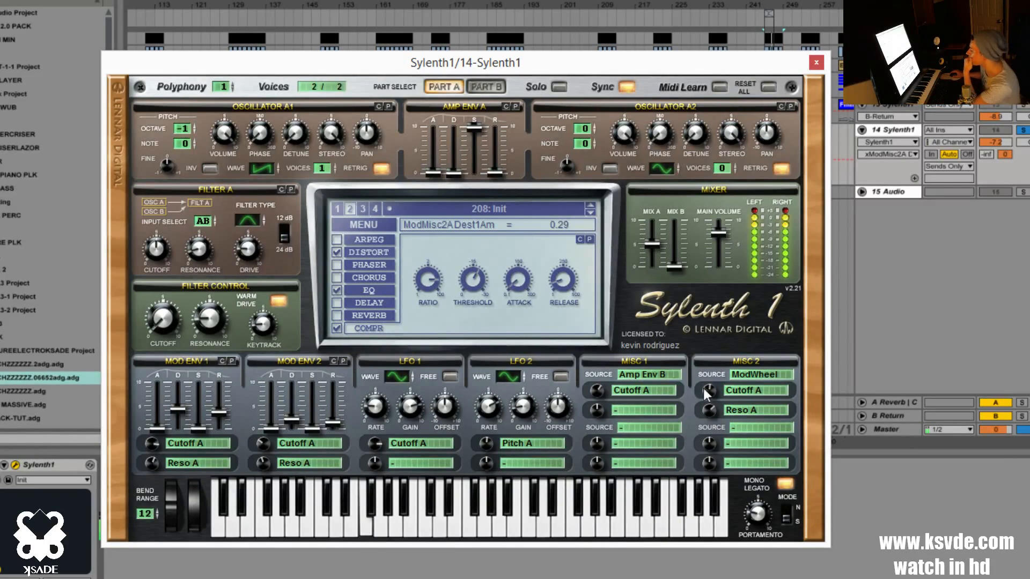
{"action": "left_click", "coordinate": [200, 248]}
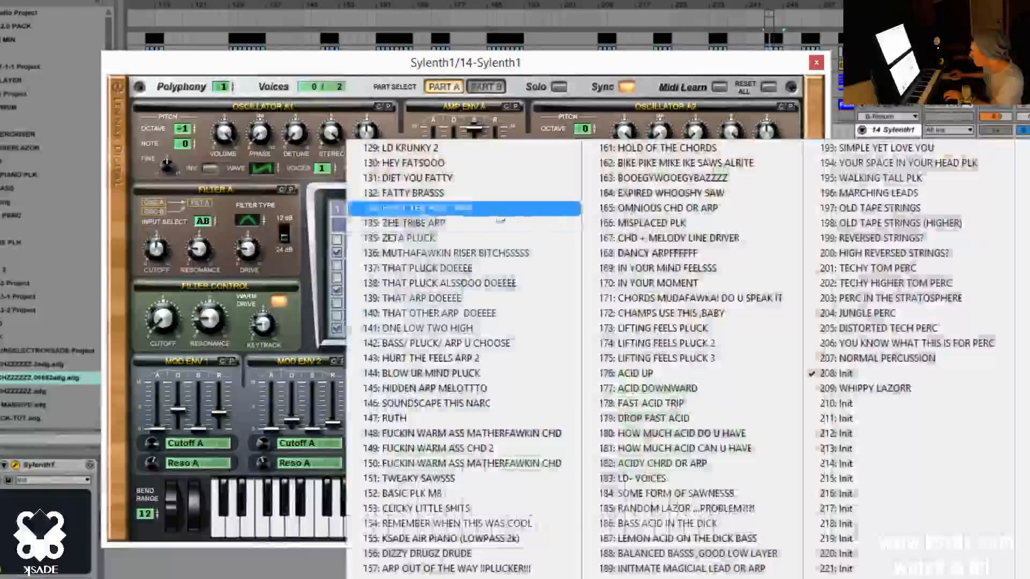
Step: Compare the 179: DROP FAST ACID preset with the edited 208: Init preset by switching between them twice, ending on Init
{"action": "left_click", "coordinate": [454, 214]}
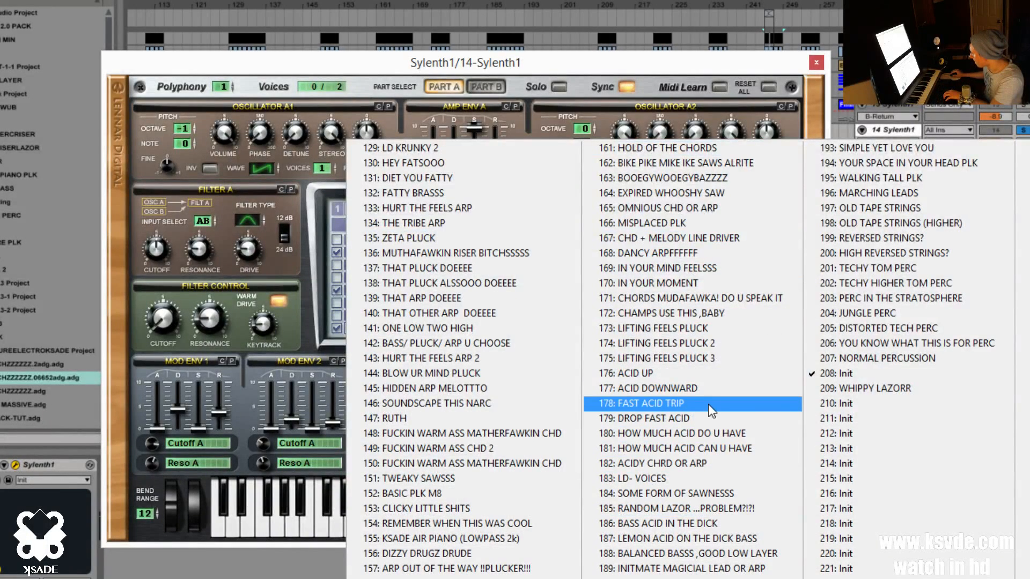
{"action": "left_click", "coordinate": [705, 417]}
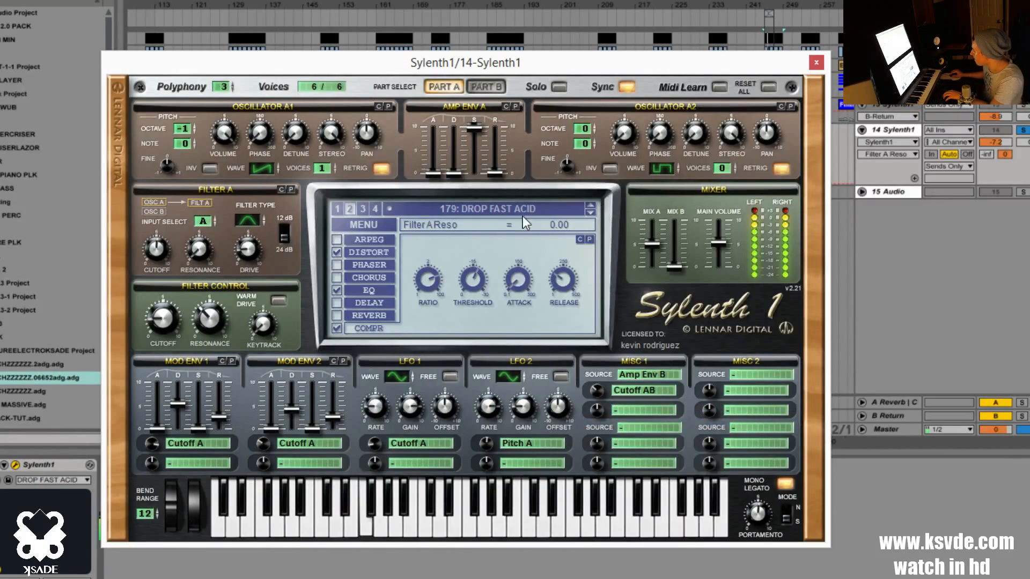
{"action": "left_click", "coordinate": [506, 211]}
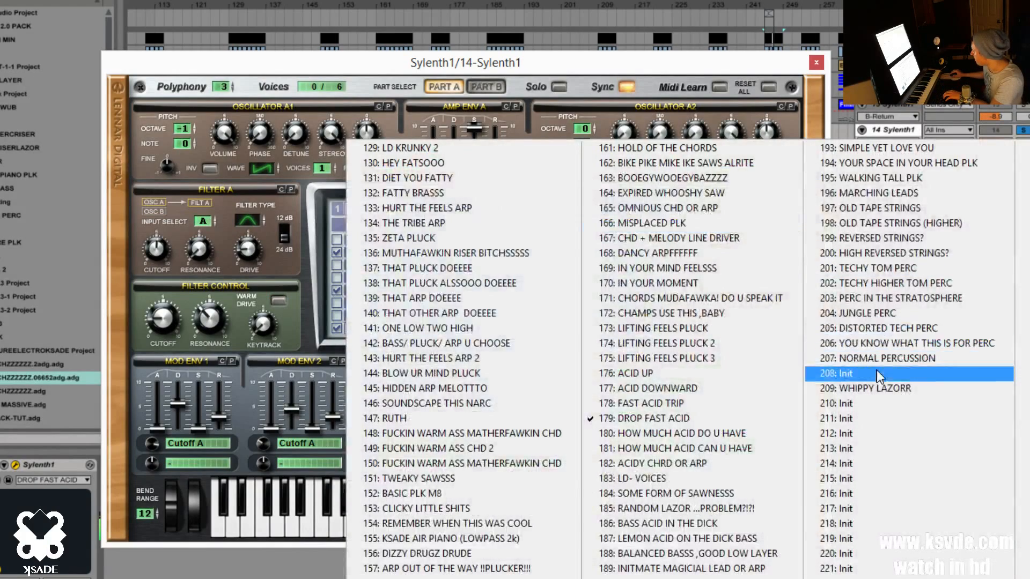
{"action": "left_click", "coordinate": [837, 373]}
{"action": "left_click", "coordinate": [449, 208]}
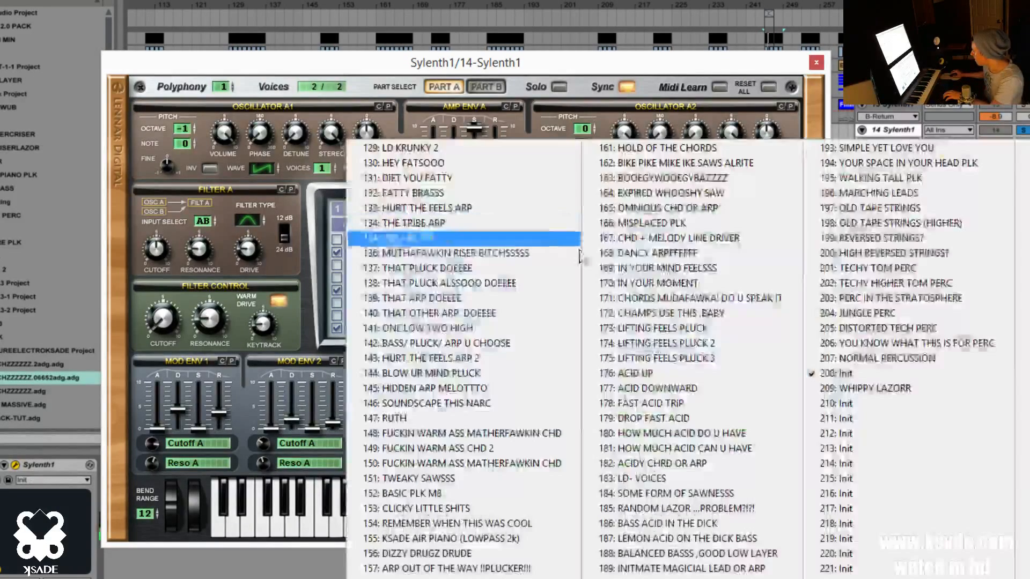
{"action": "left_click", "coordinate": [707, 417]}
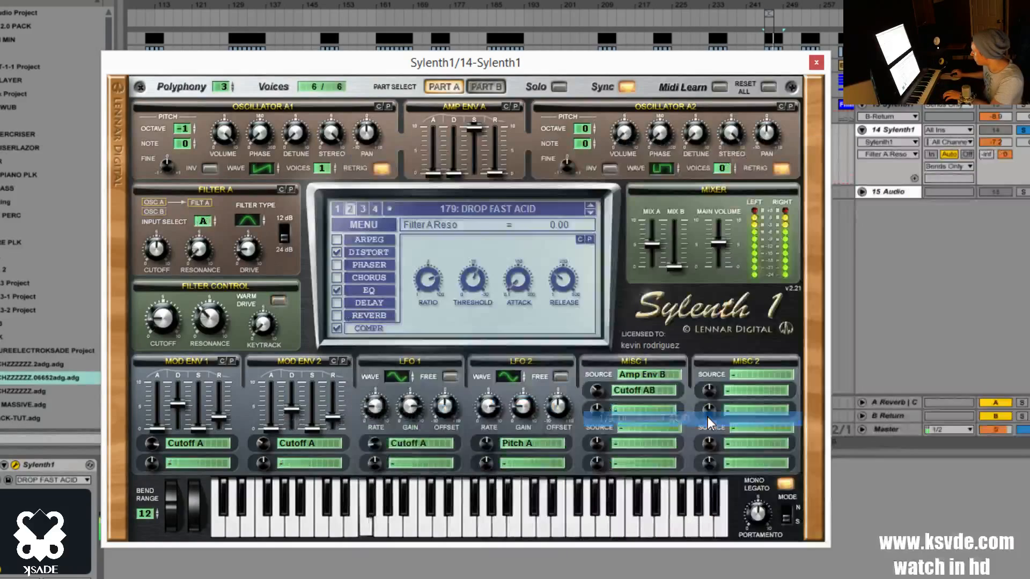
{"action": "left_click", "coordinate": [513, 208]}
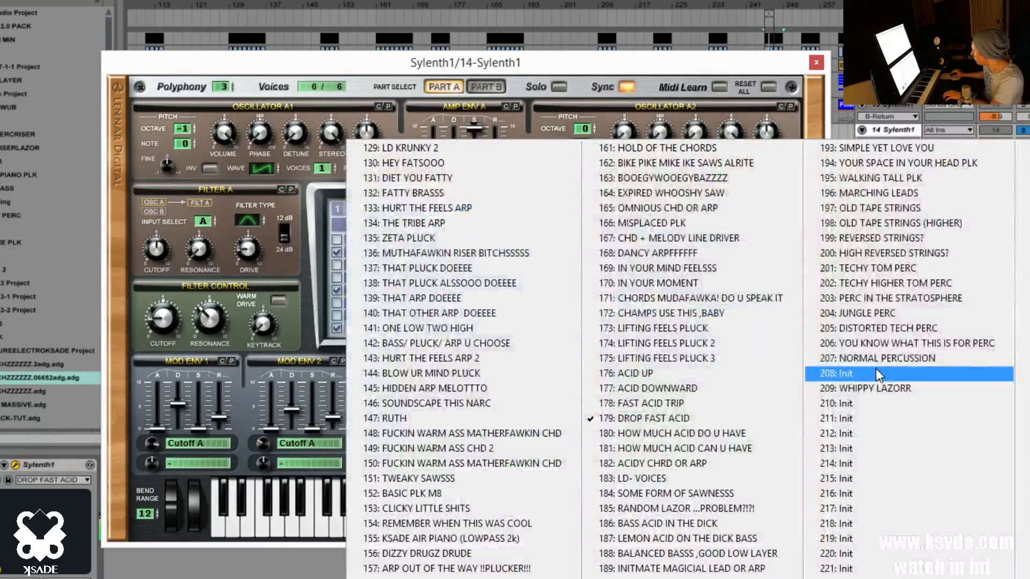
{"action": "left_click", "coordinate": [837, 373]}
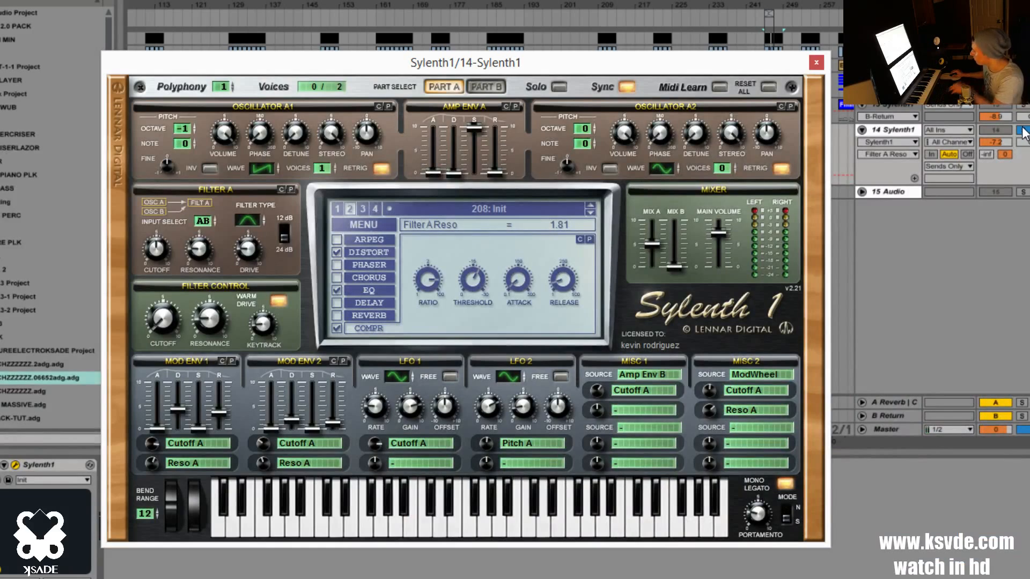
Step: Turn off solo on the 14 Sylenth1 track and load the 197: OLD TAPE STRINGS preset
{"action": "left_click", "coordinate": [1024, 132]}
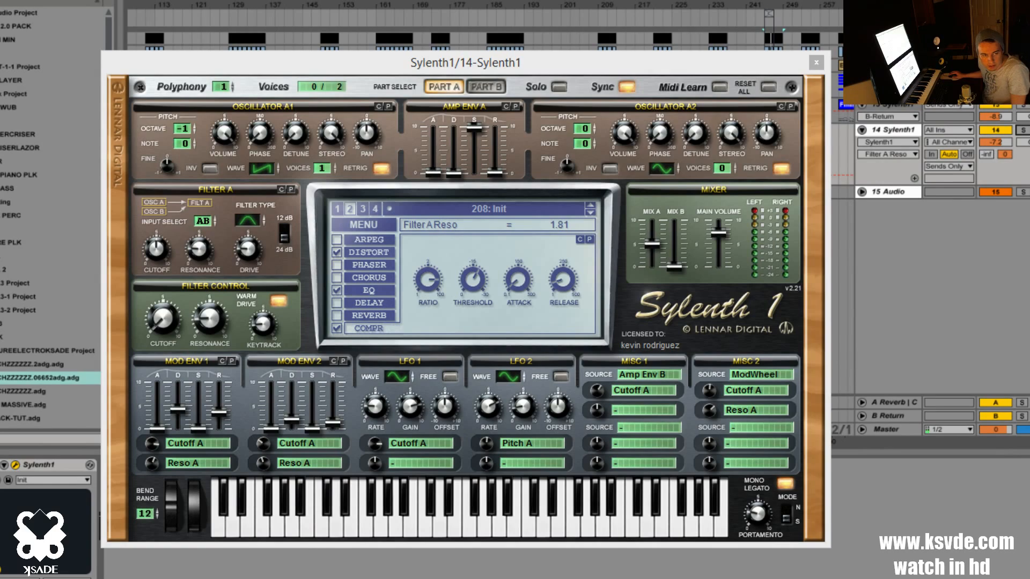
{"action": "left_click", "coordinate": [461, 209]}
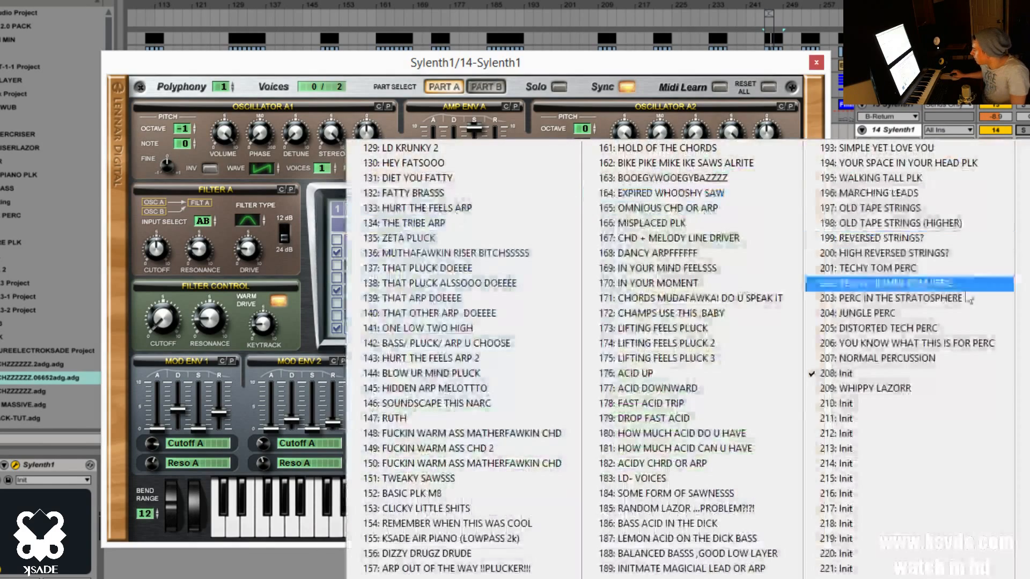
{"action": "left_click", "coordinate": [919, 208]}
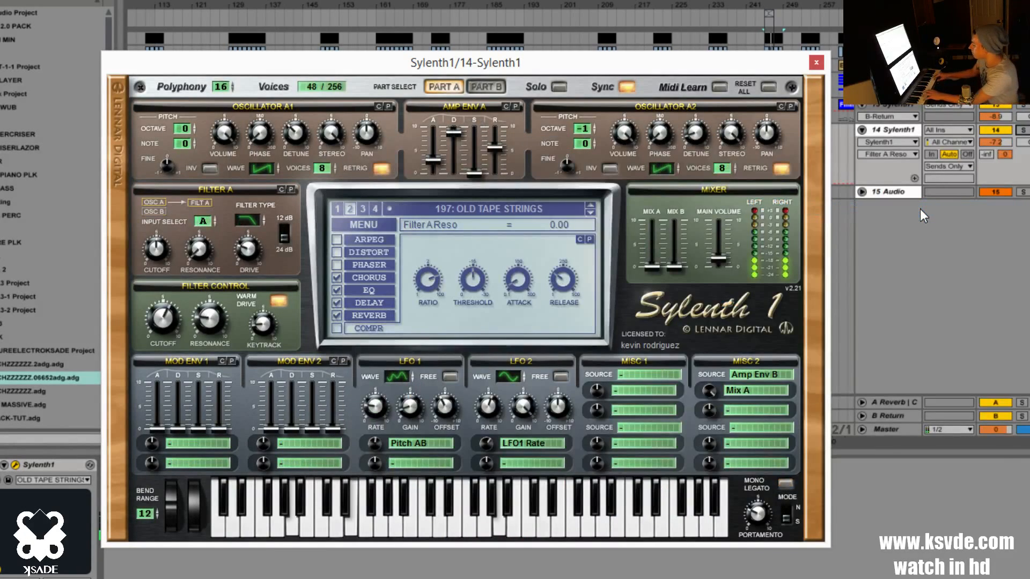